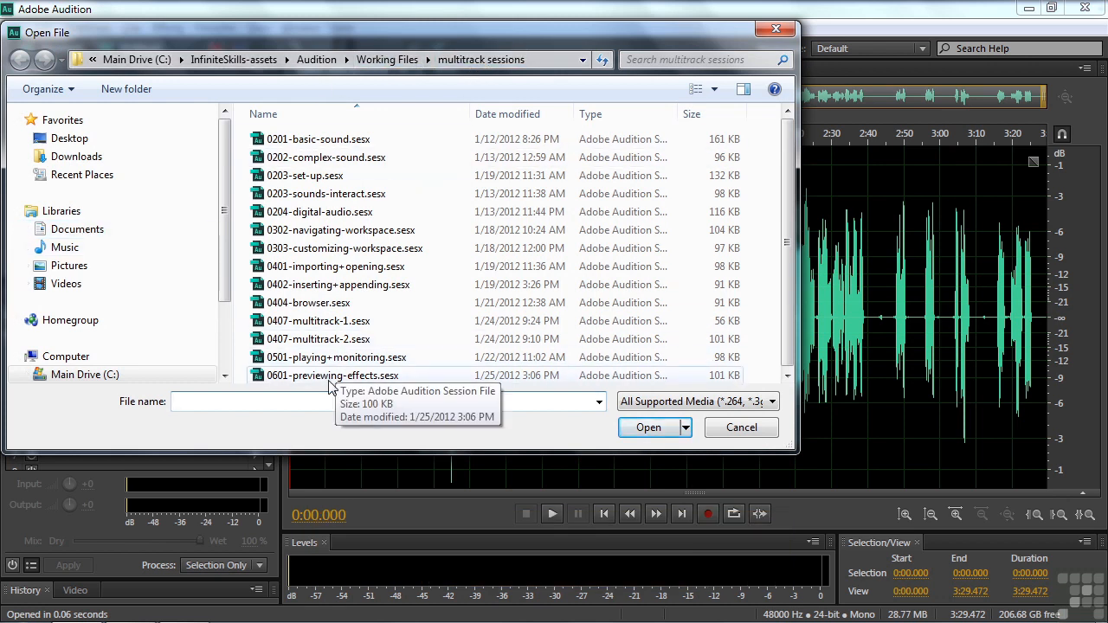
- Dismiss the Open File dialog and look through the available effect categories, including Stereo Imagery, Special and VST
click(740, 427)
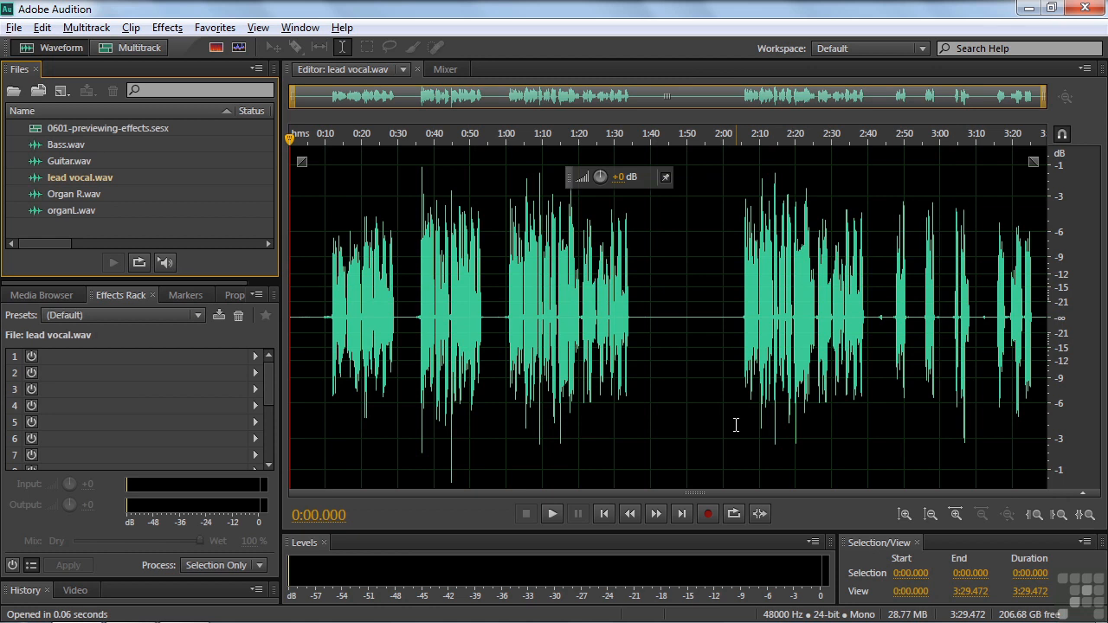
click(171, 29)
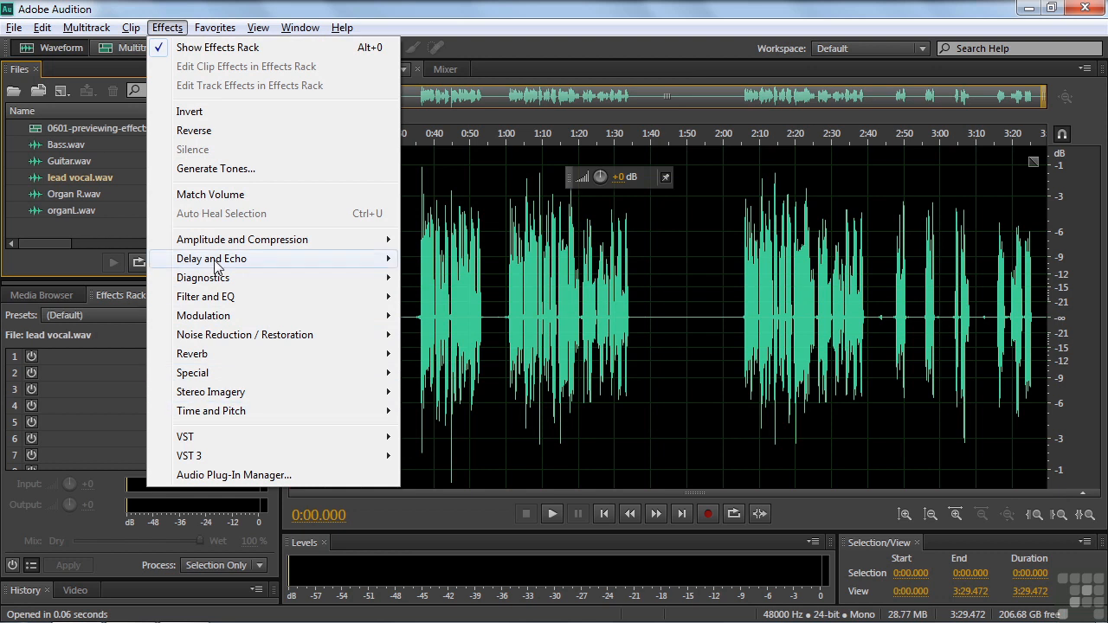
mouse_move(206, 413)
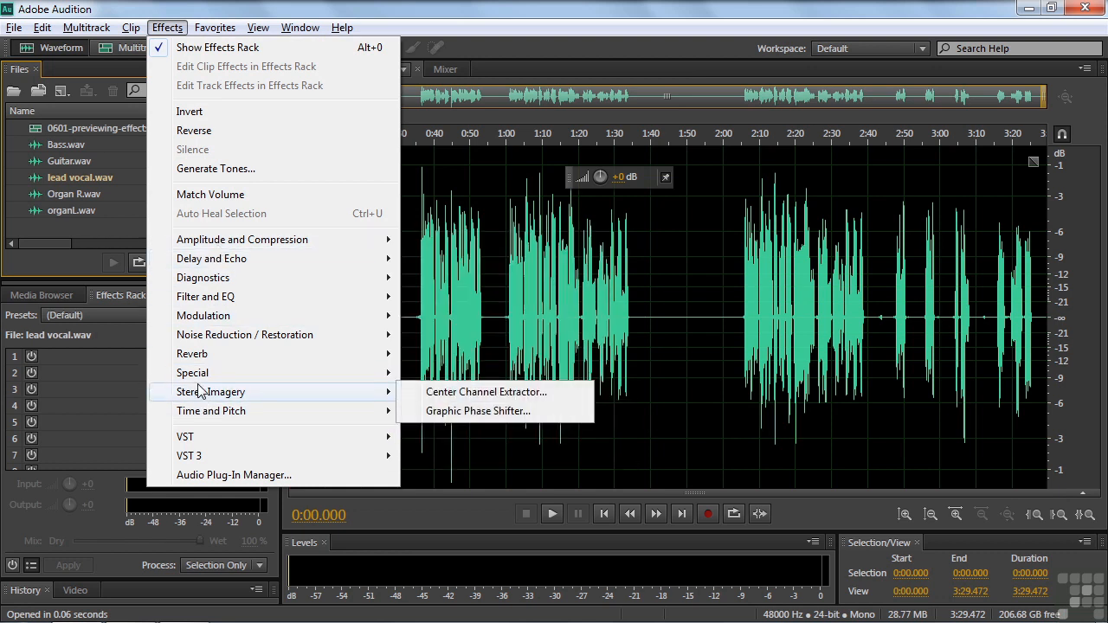
mouse_move(199, 362)
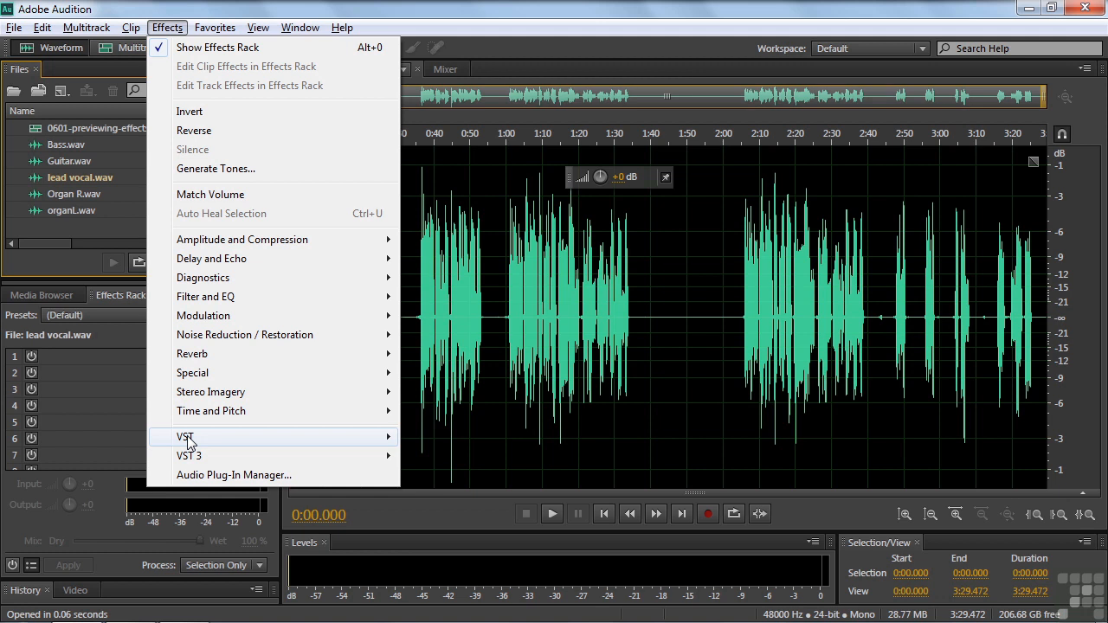
click(489, 16)
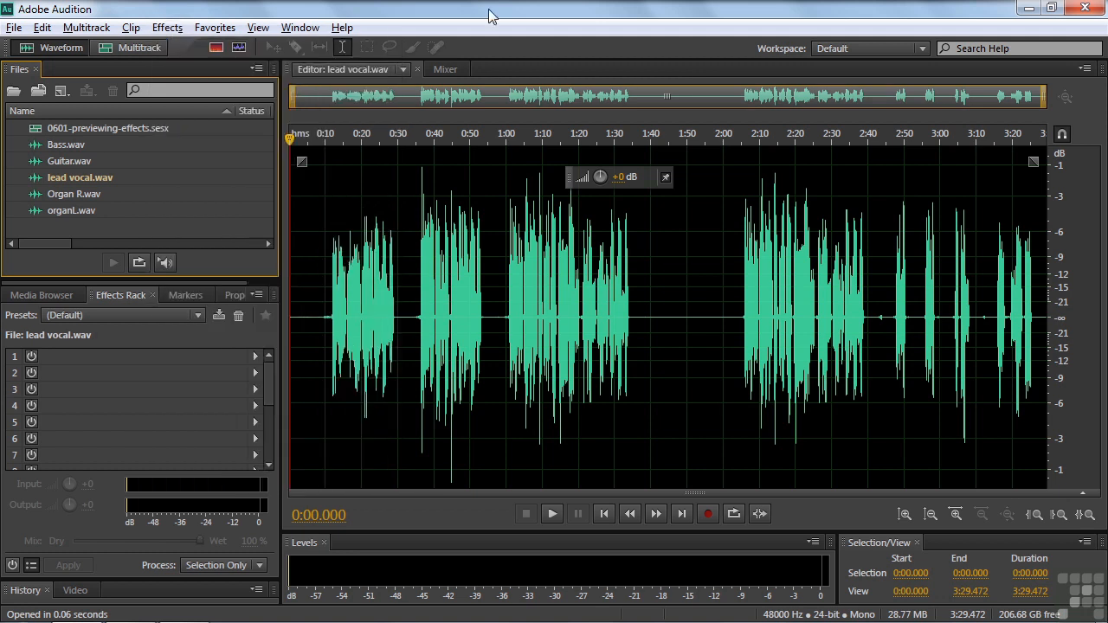
- View the Vocal Enhancer effect's Male, Female and Music options for lead vocal.wav, and close it without applying
click(164, 30)
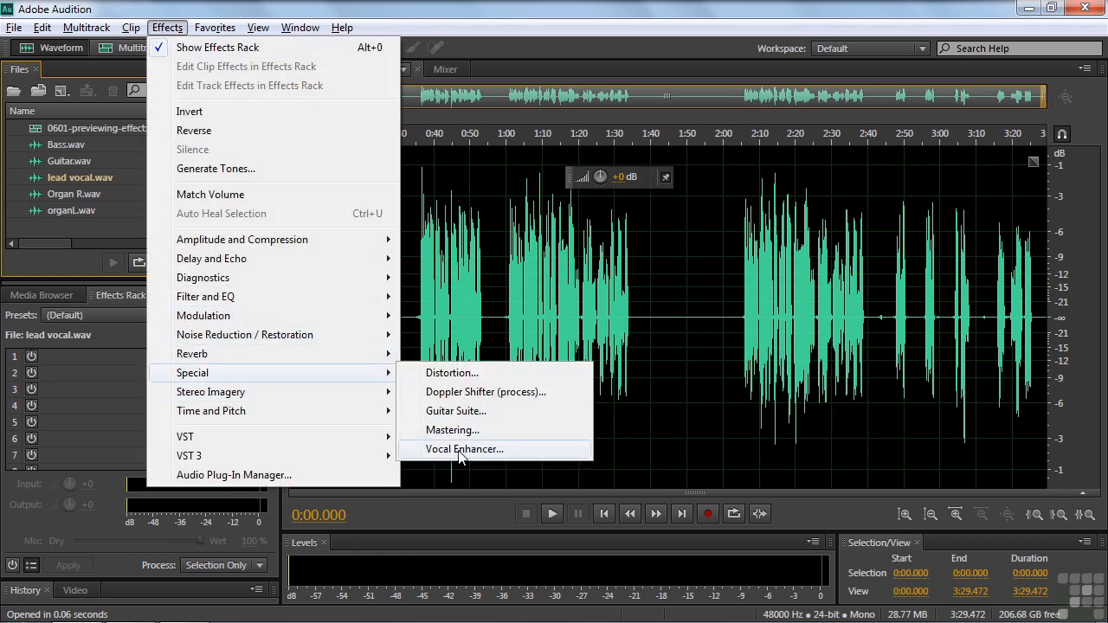
click(458, 451)
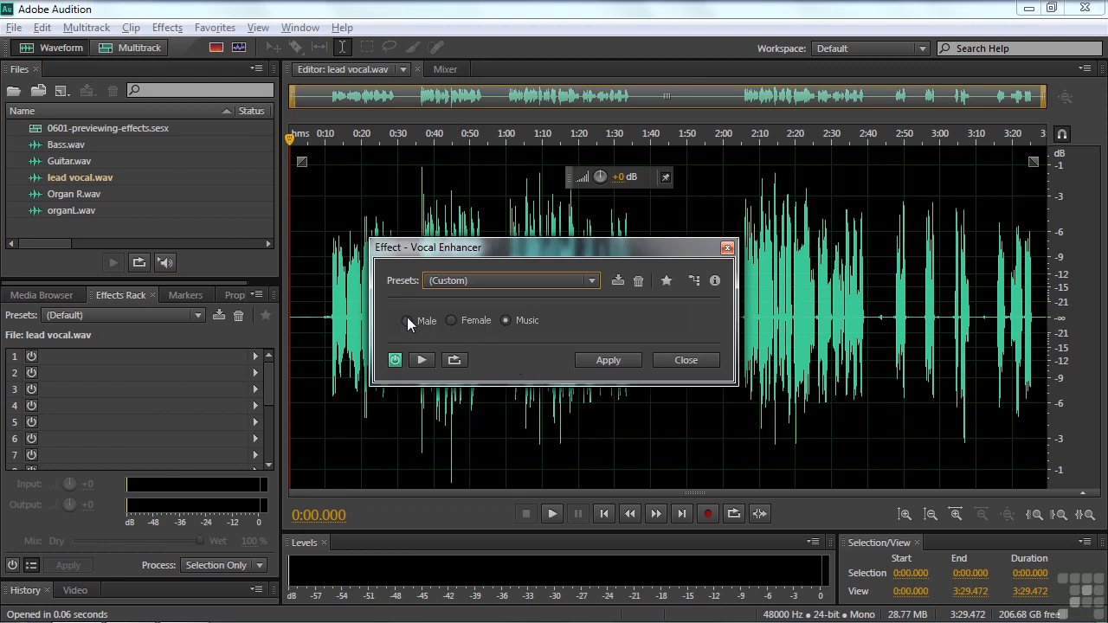
click(679, 362)
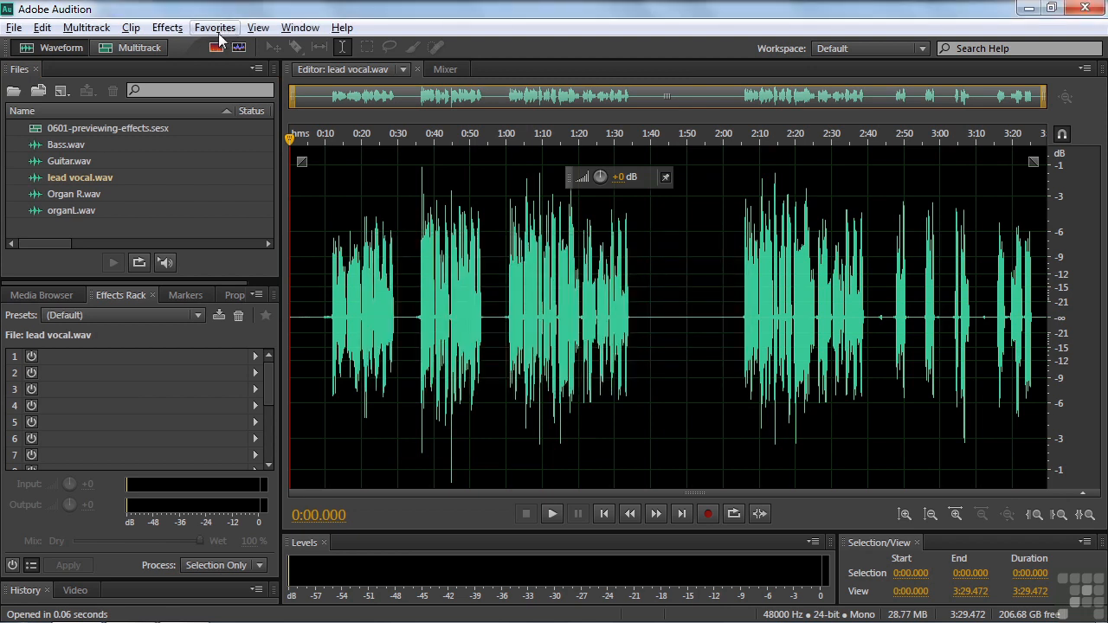
- Open the Multiband Compressor for lead vocal.wav and preview the vocal with the Walkie Talkie preset
click(174, 29)
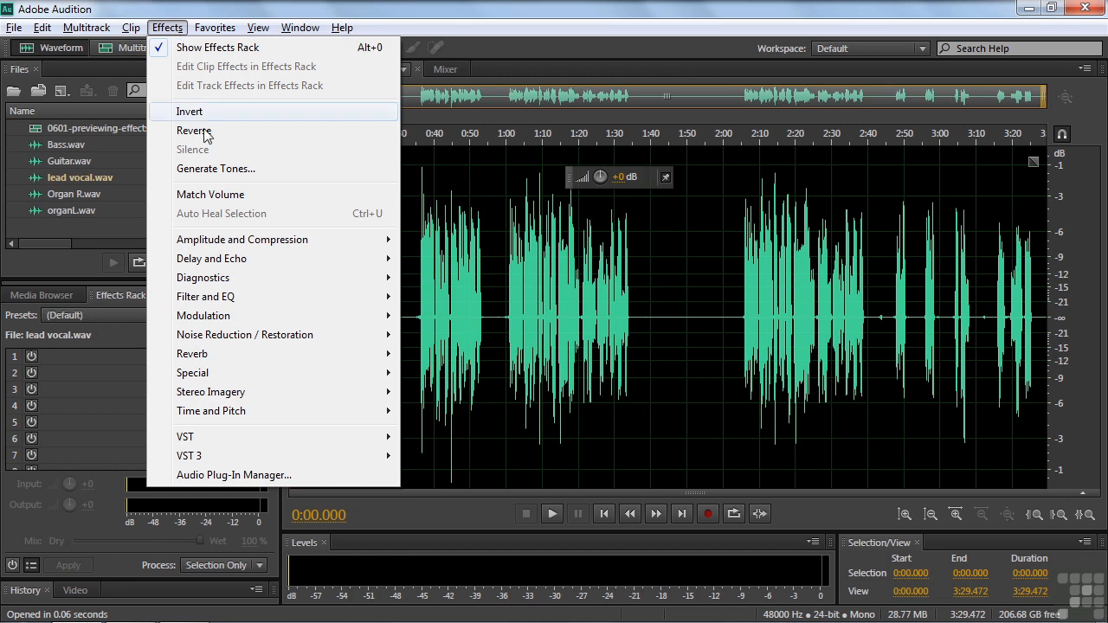
mouse_move(247, 243)
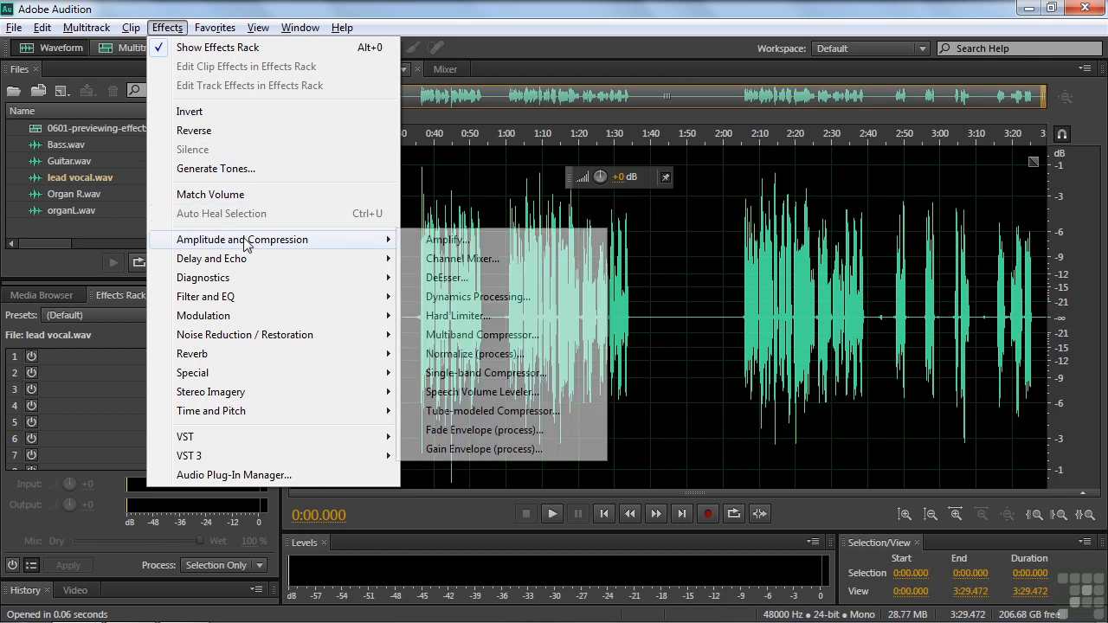
click(454, 337)
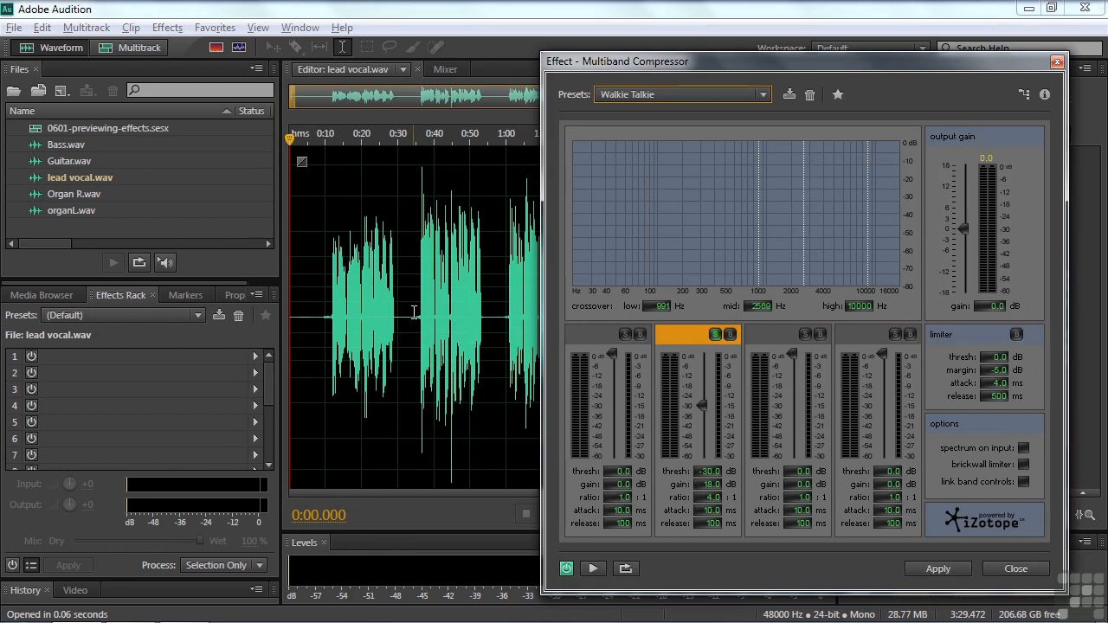
key(space)
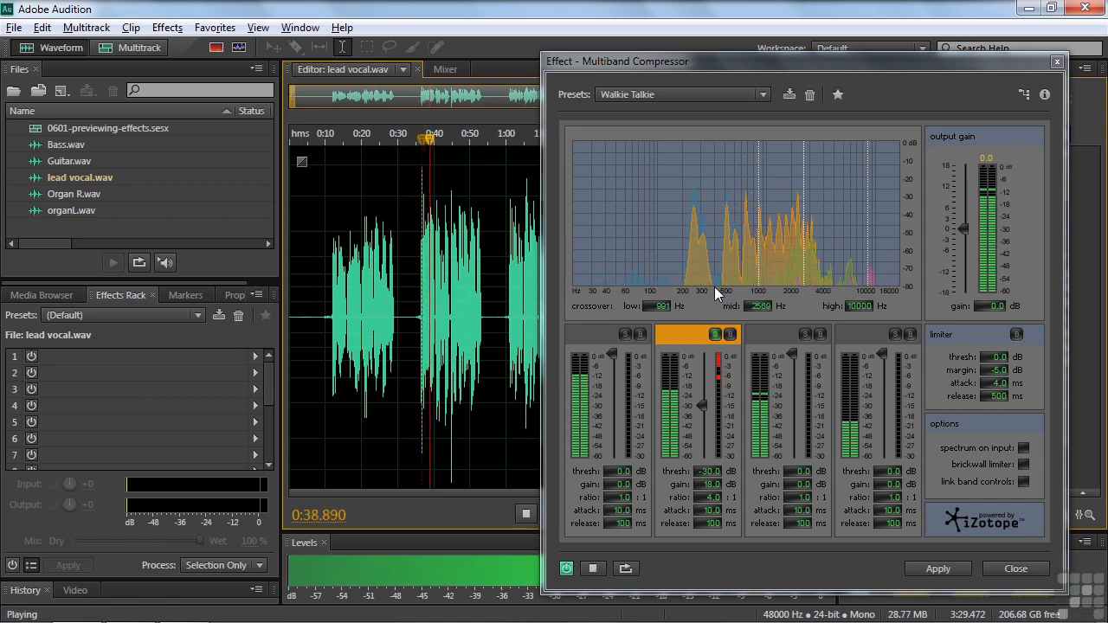
key(space)
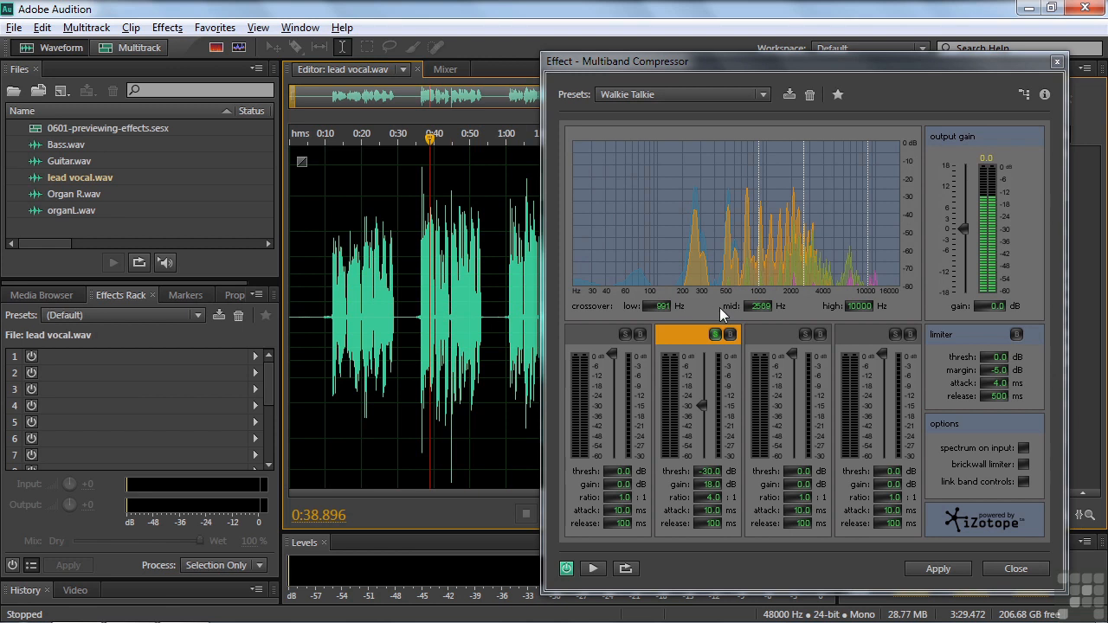
key(space)
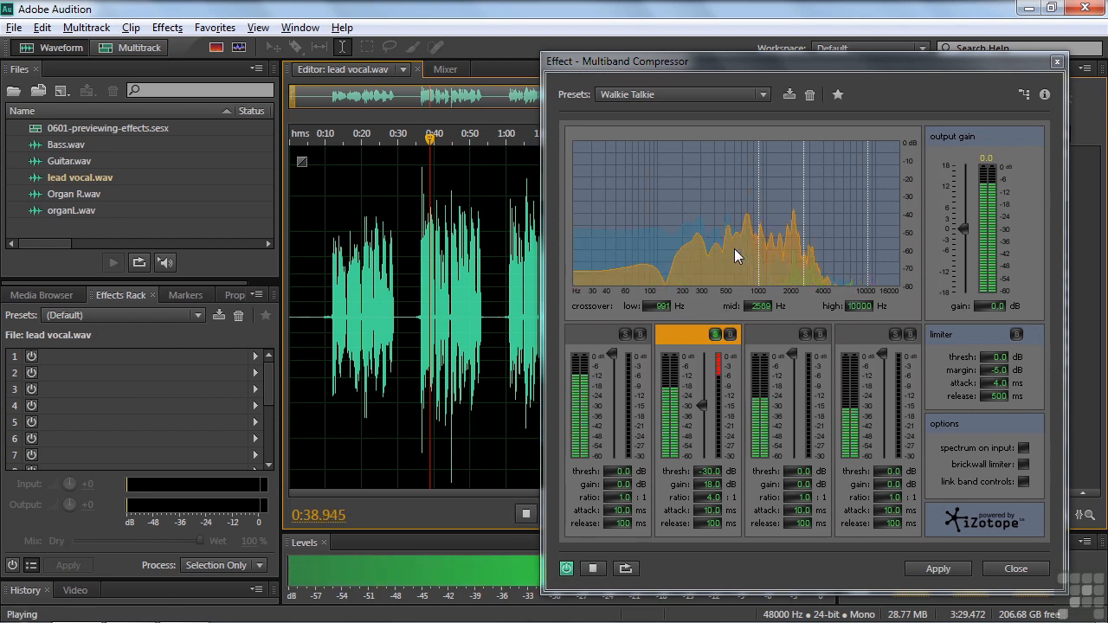
- Audition the Multiband Compressor presets Broadcast, Enhance Lows, Raise Vocals and Snare Chunk during playback, and close the effect without applying
click(763, 93)
click(701, 135)
click(765, 95)
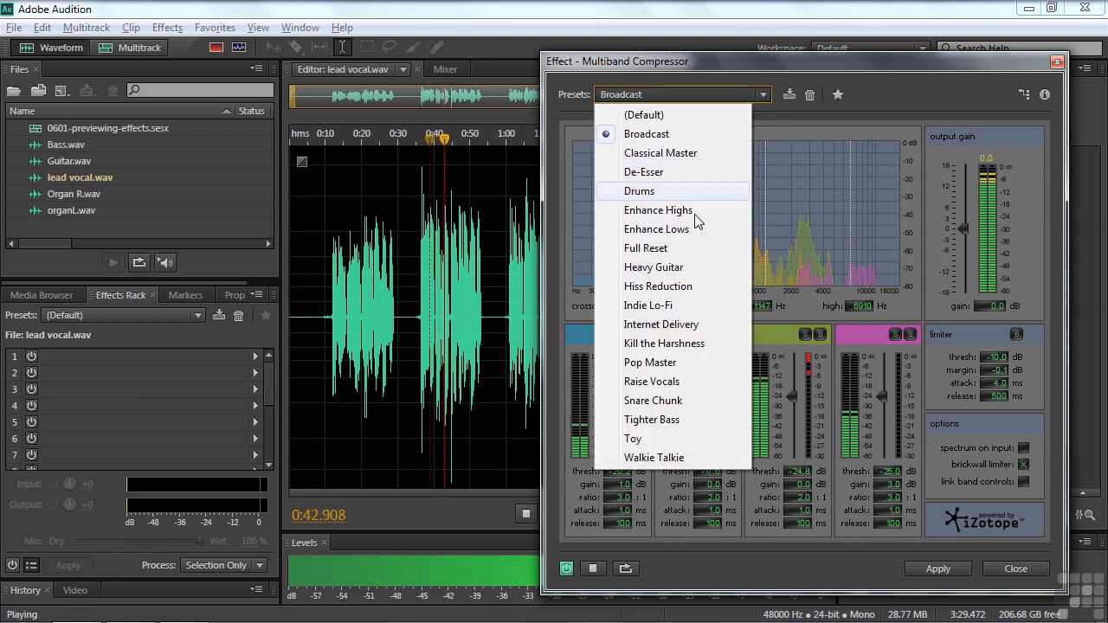
click(665, 228)
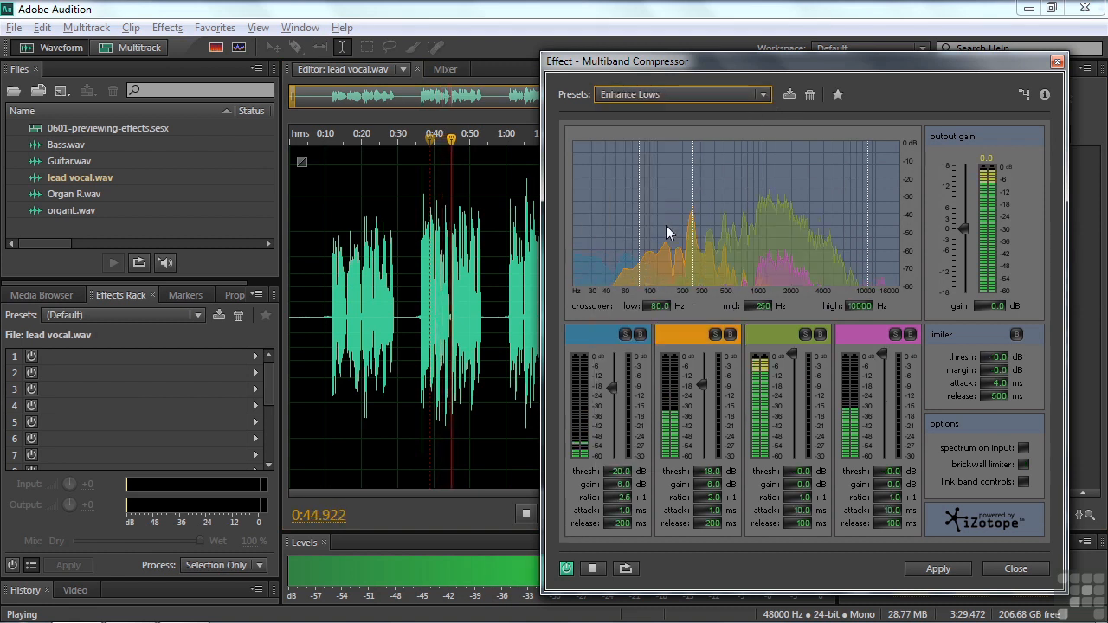
click(763, 95)
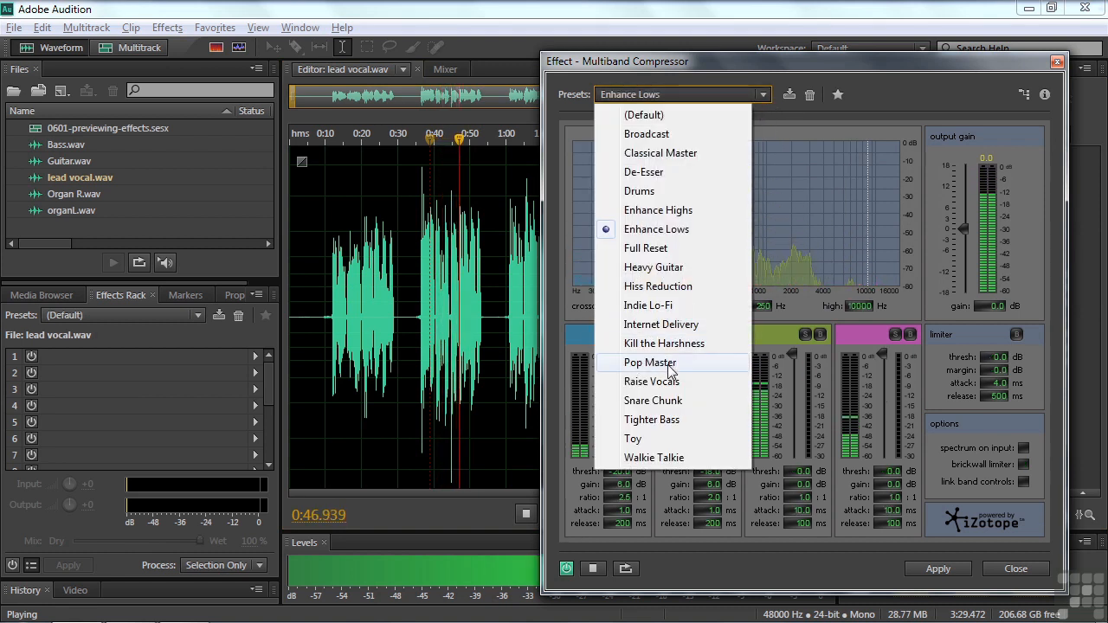
click(662, 382)
click(763, 95)
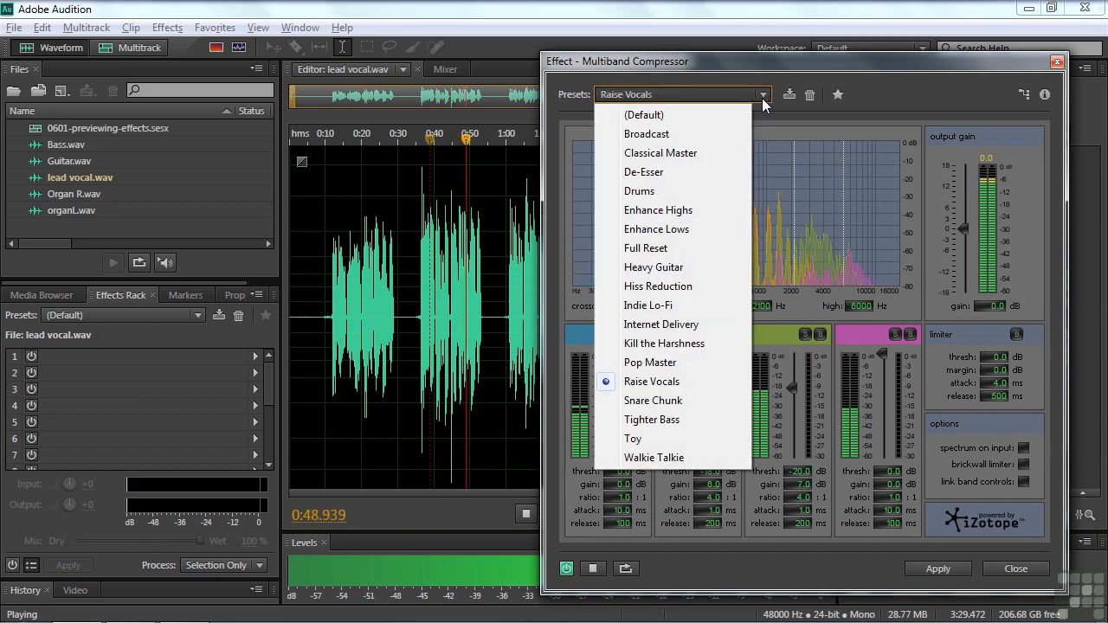
click(656, 406)
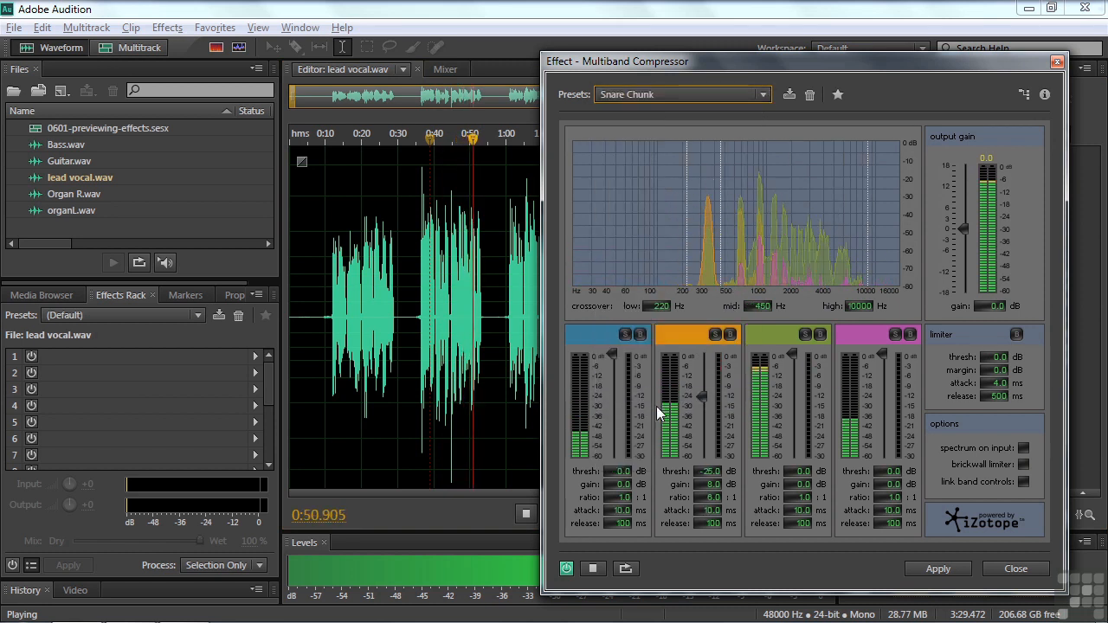
key(space)
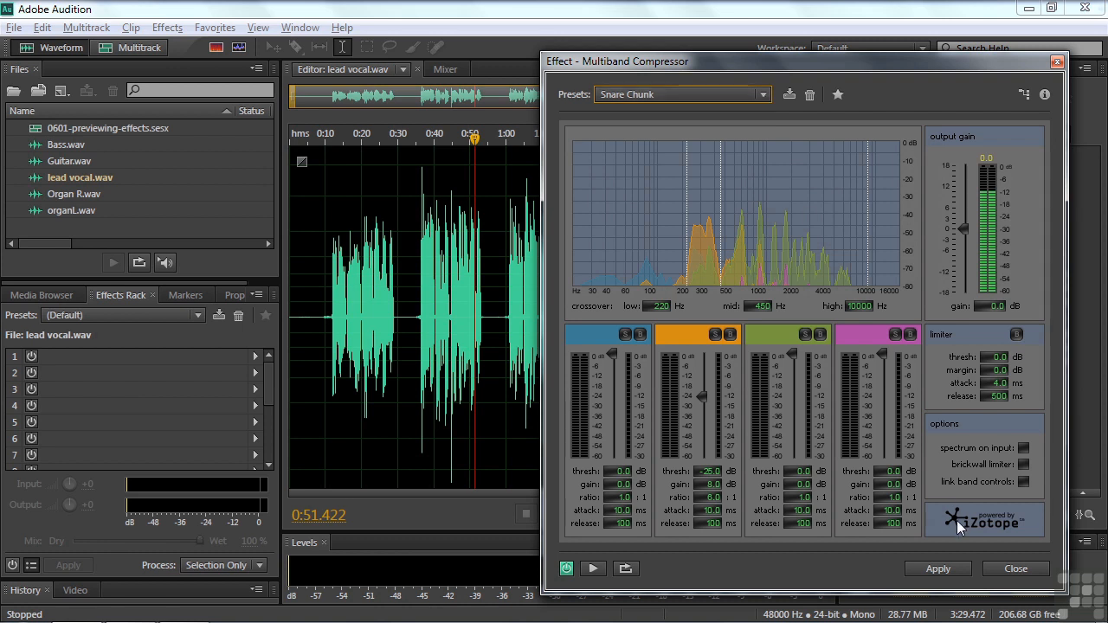
click(1007, 568)
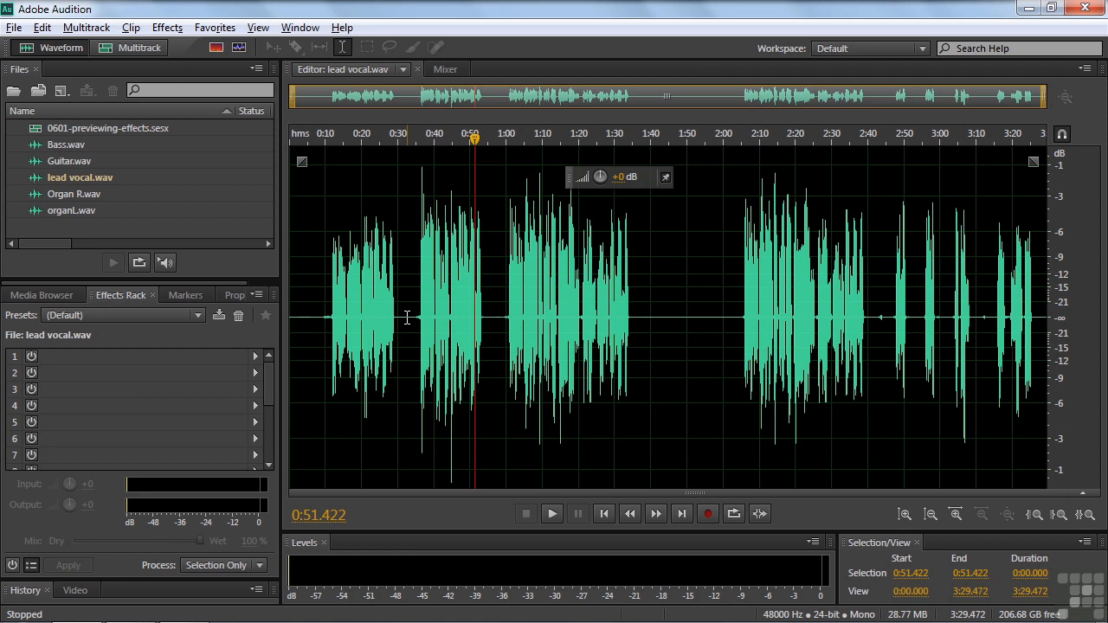
- View the lead vocal in the spectral frequency and spectral pitch displays, and return to the plain waveform
click(222, 48)
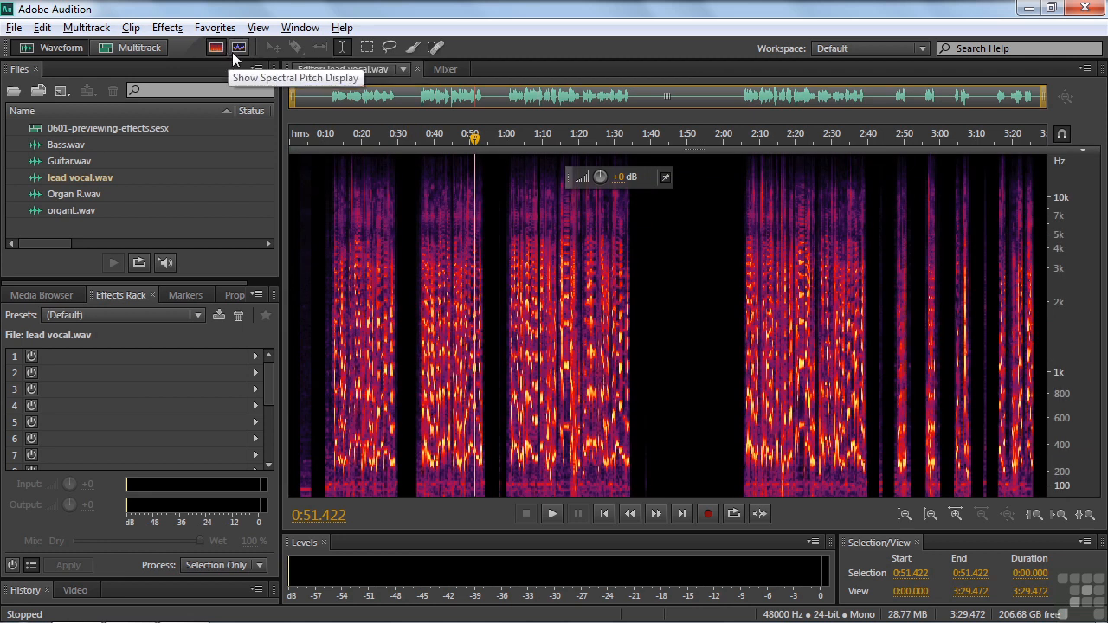
click(238, 48)
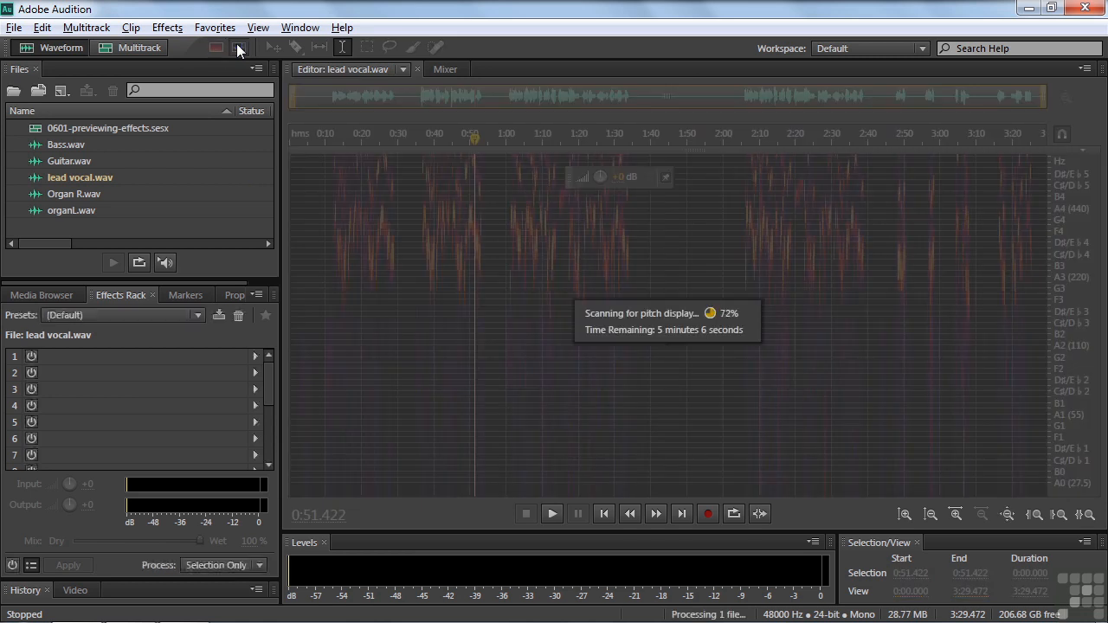
click(216, 47)
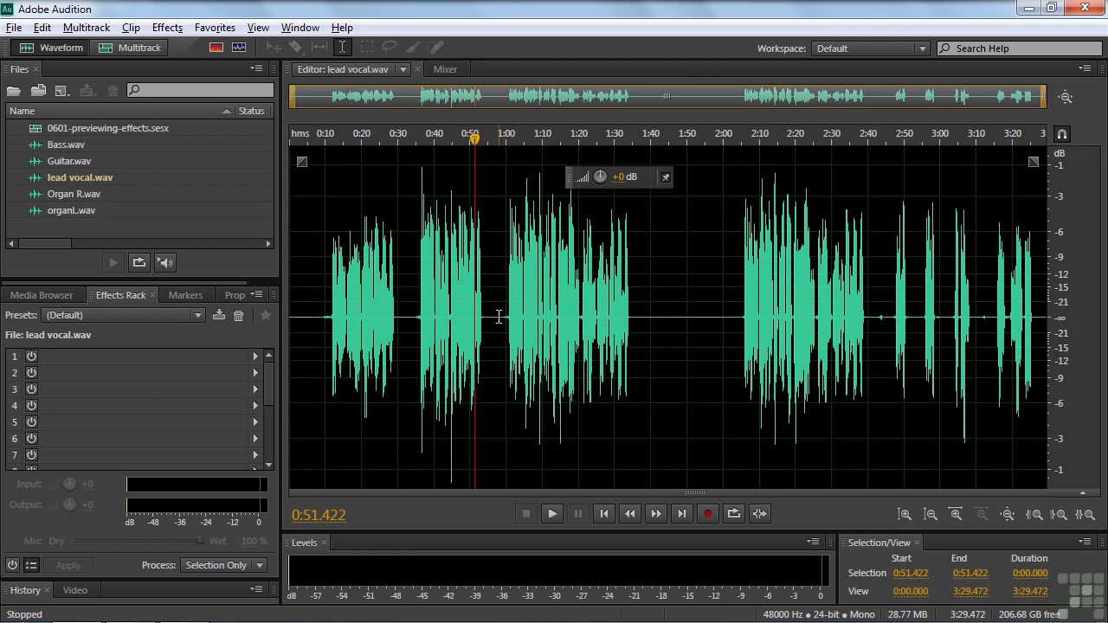
- Preview lead vocal.wav with the default Analog Delay, select 0:10 to 0:30 of the waveform, and close the effect without applying
click(168, 29)
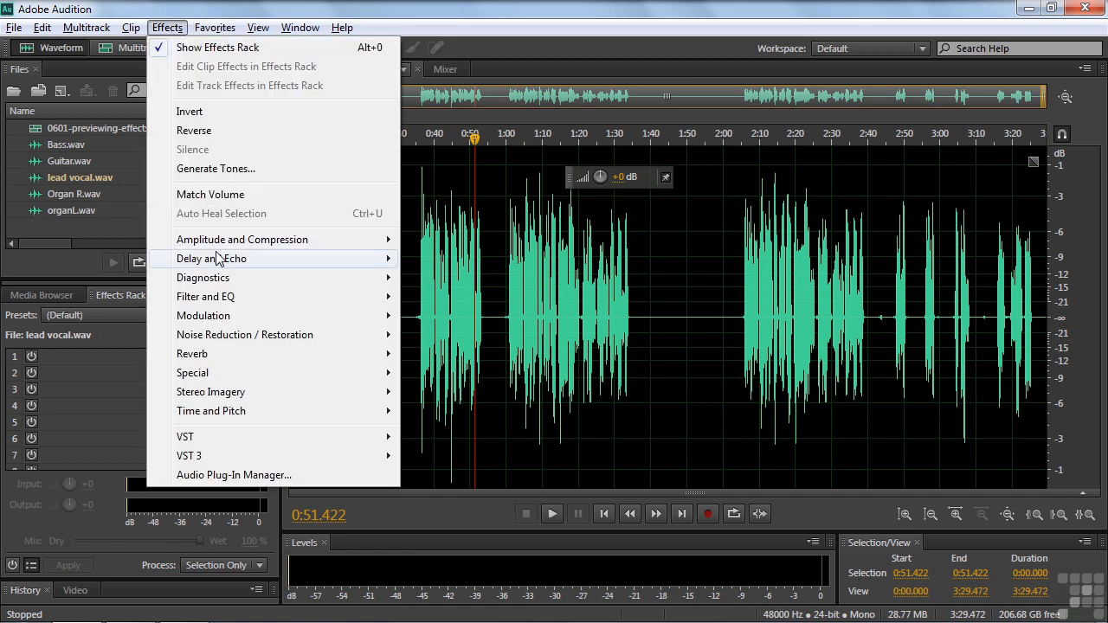
mouse_move(217, 258)
click(446, 262)
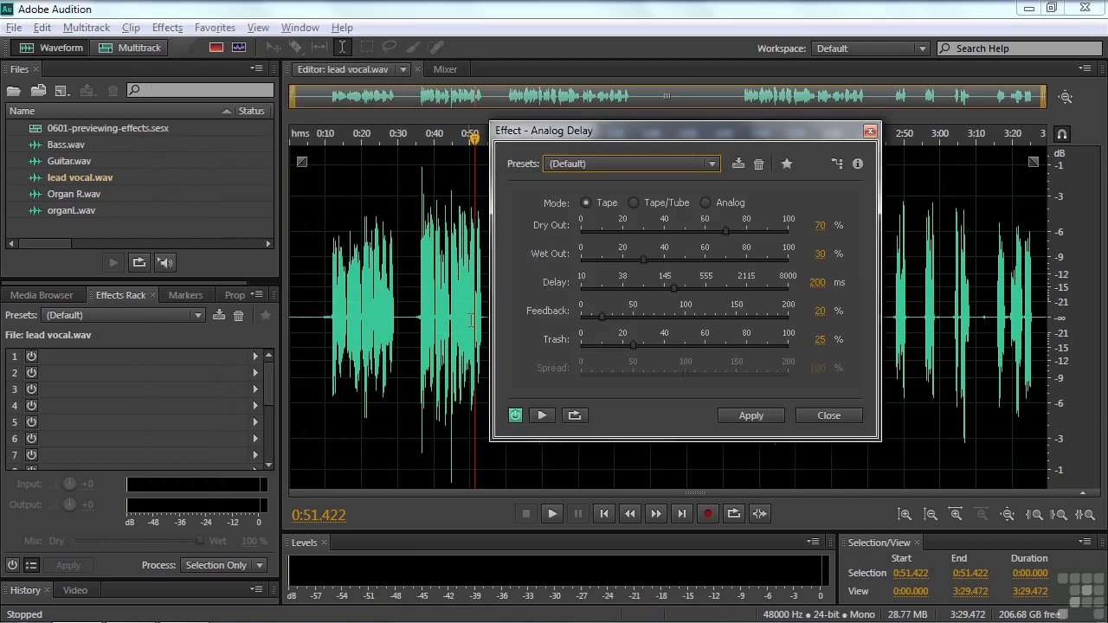
click(541, 417)
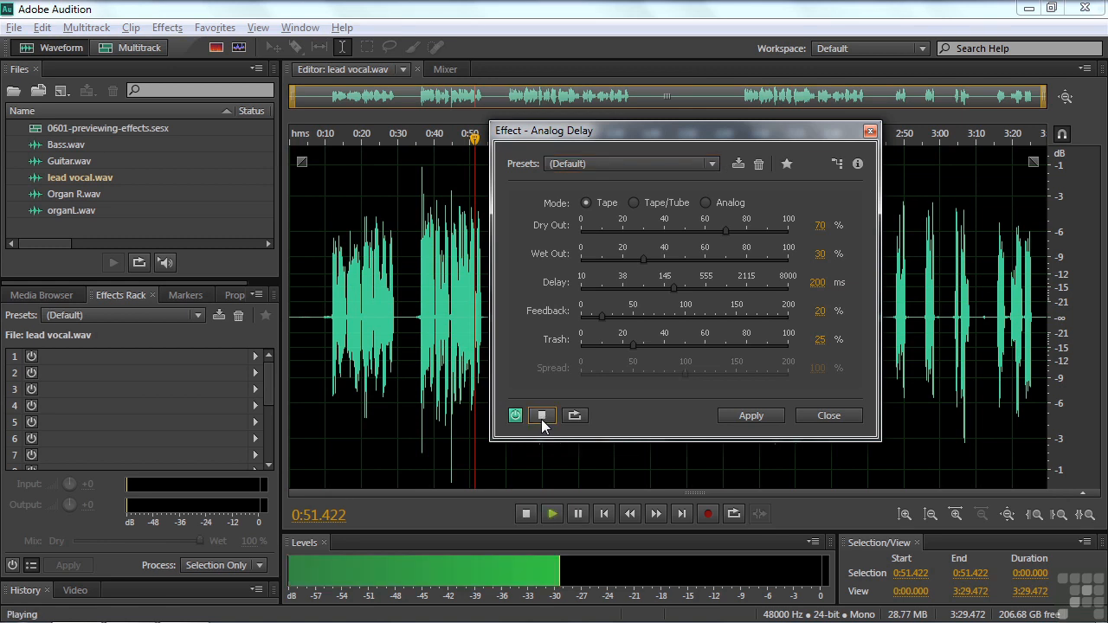
click(541, 416)
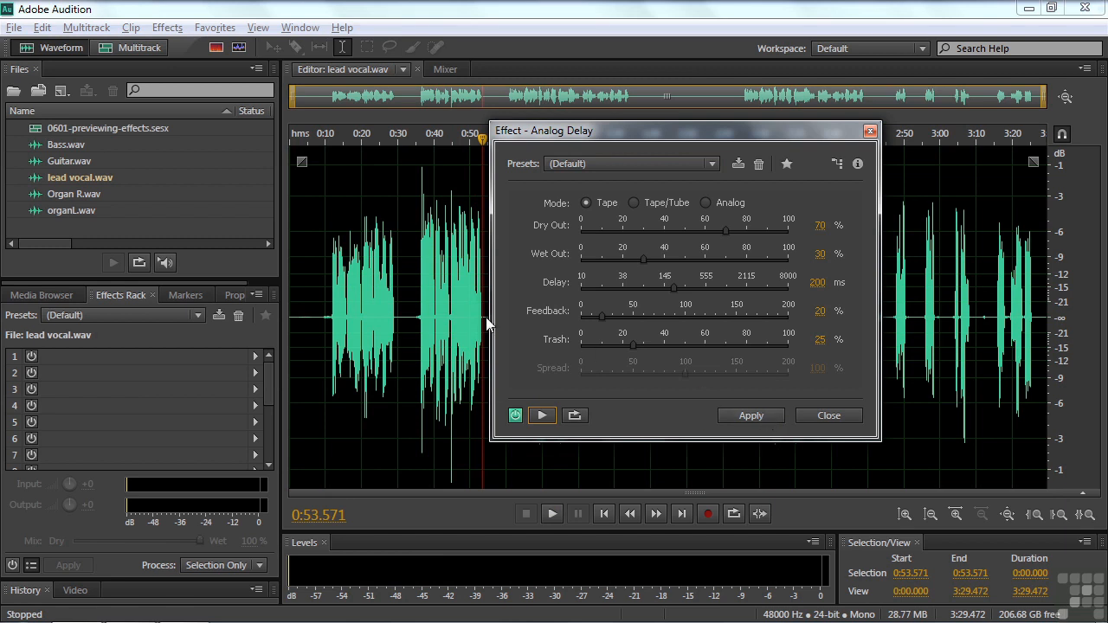
drag(325, 310, 397, 314)
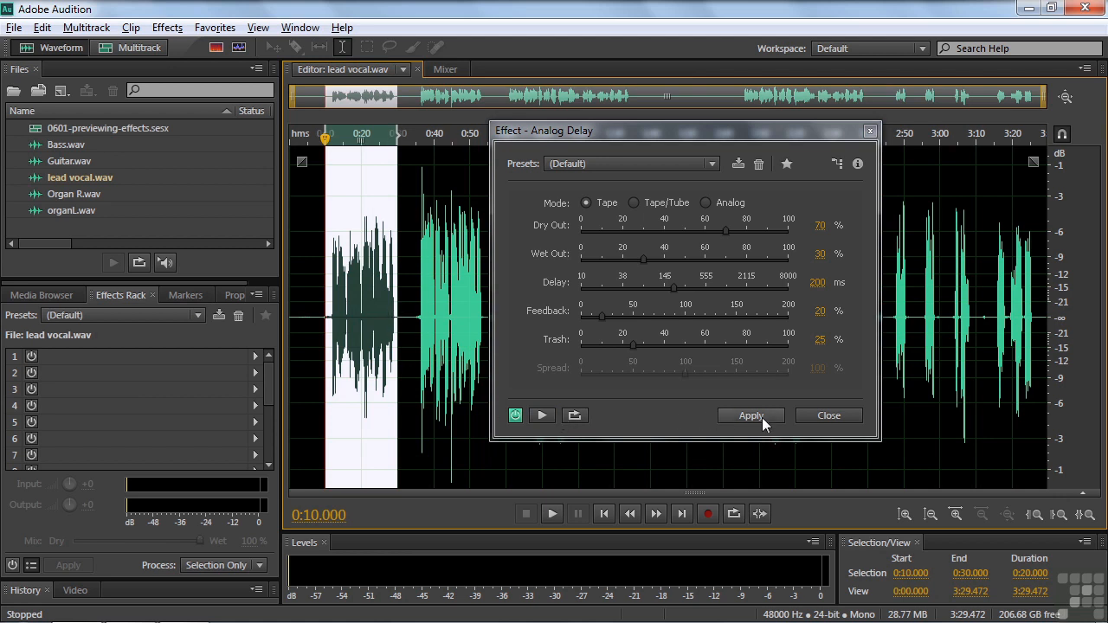
click(829, 415)
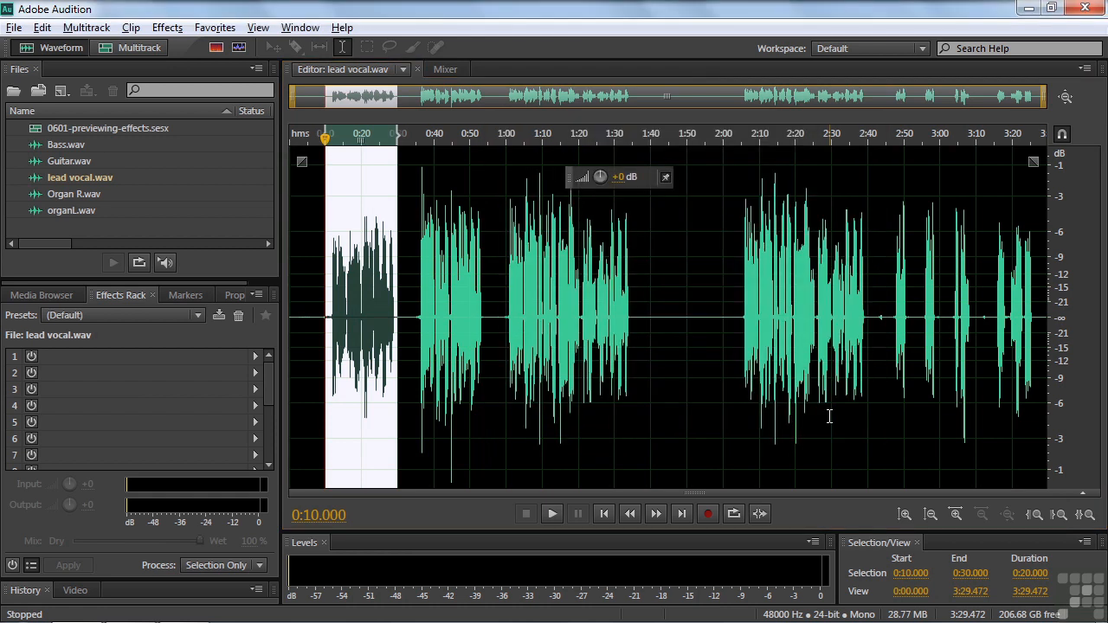
- Place the playhead at about 0:06.463 and add the default Analog Delay to slot 1 of the Effects Rack, keeping its settings window open
click(312, 307)
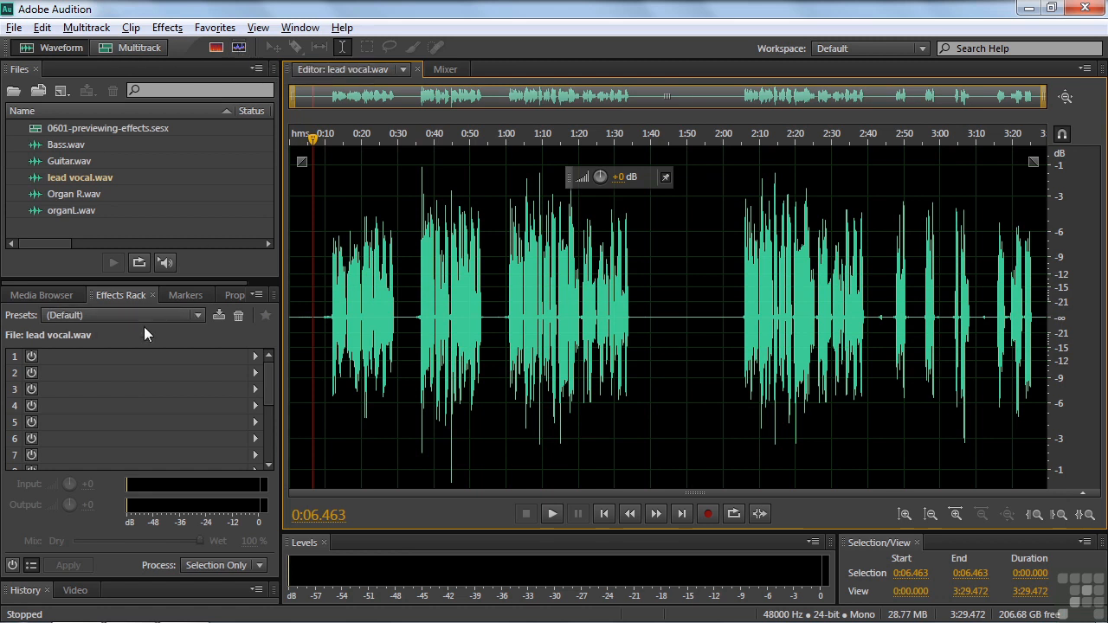
mouse_move(266, 372)
mouse_down()
mouse_move(264, 450)
mouse_move(268, 357)
mouse_up()
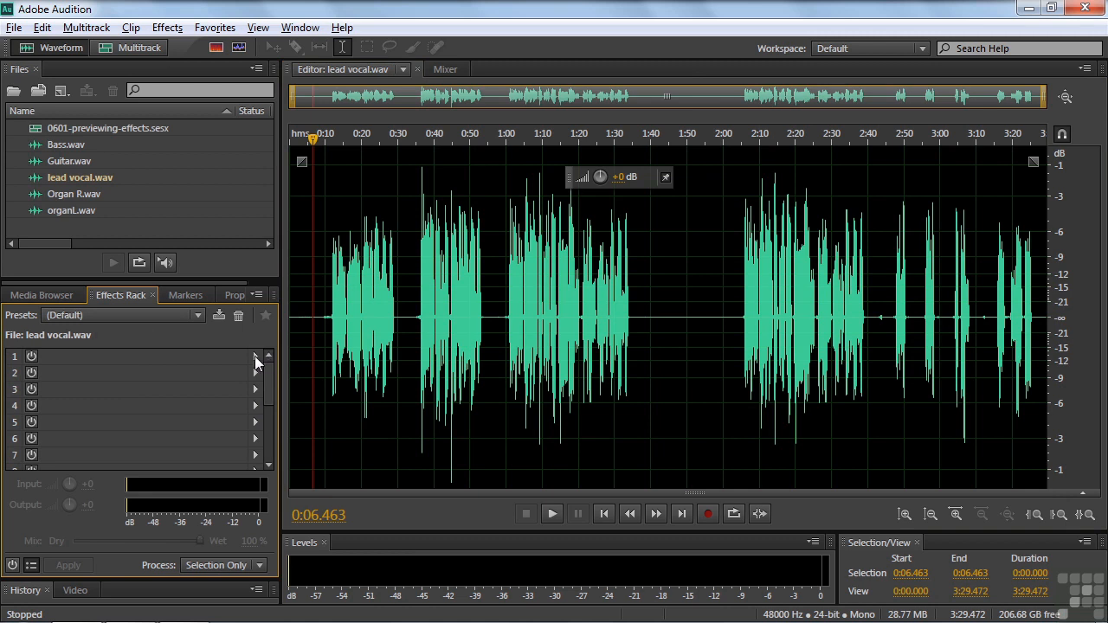
click(255, 357)
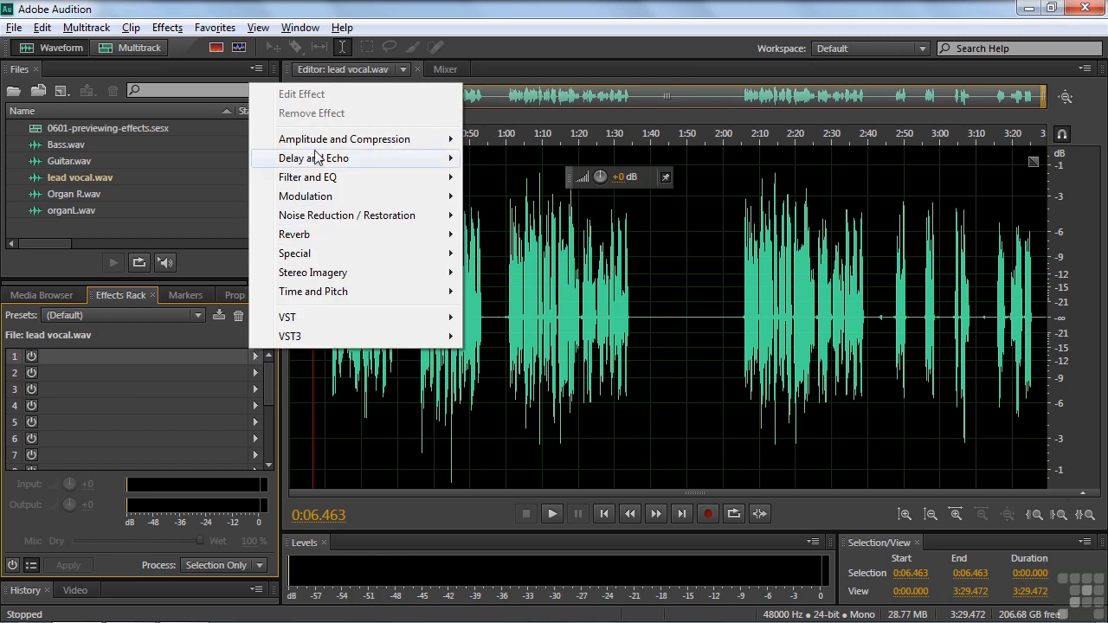
mouse_move(320, 159)
click(526, 162)
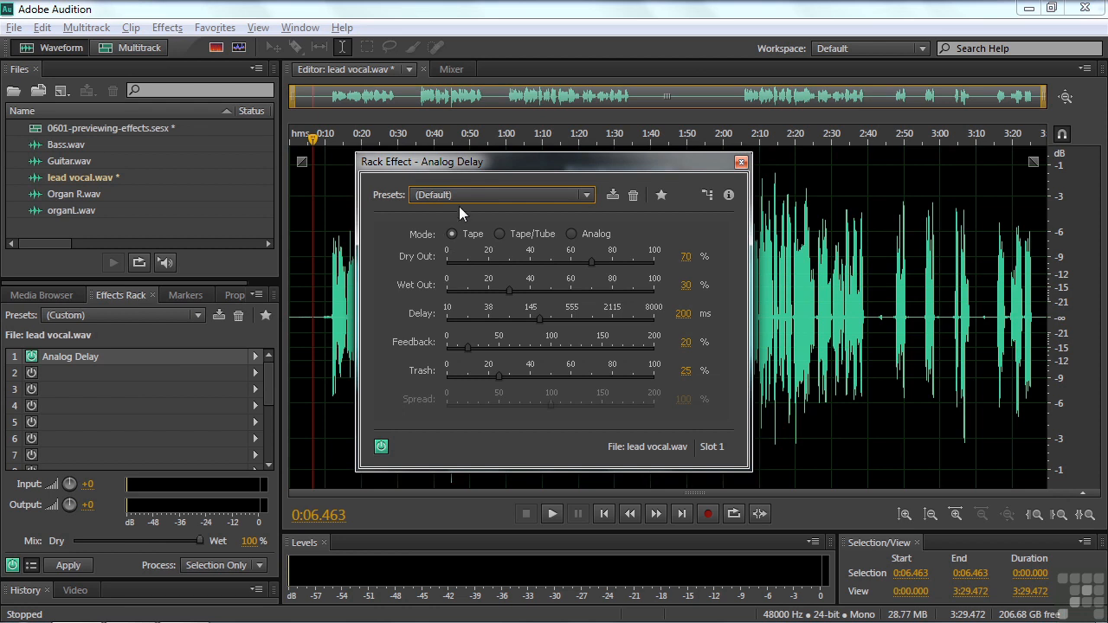
drag(489, 170, 612, 156)
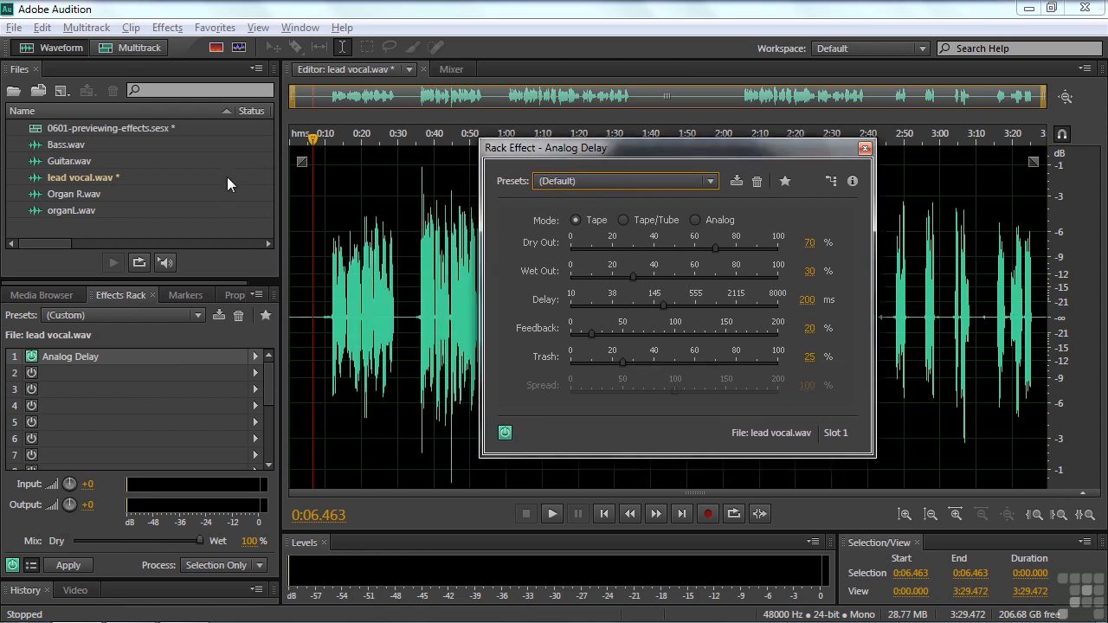
- Move the playhead to about 0:12.448 and preview the lead vocal with the default Analog Delay
drag(312, 139, 334, 155)
key(space)
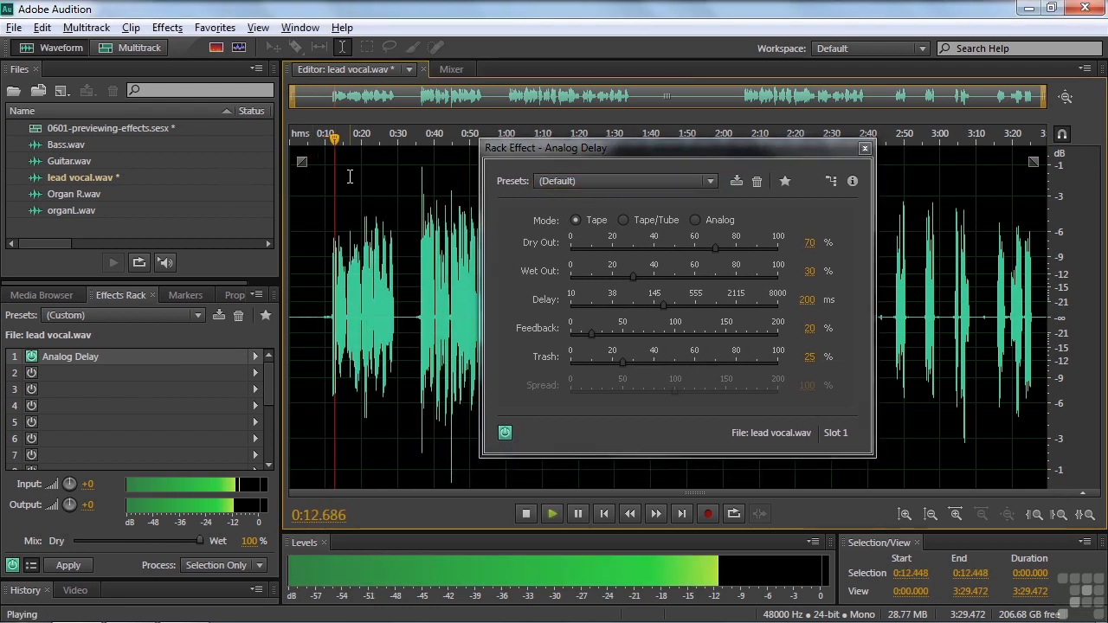
key(space)
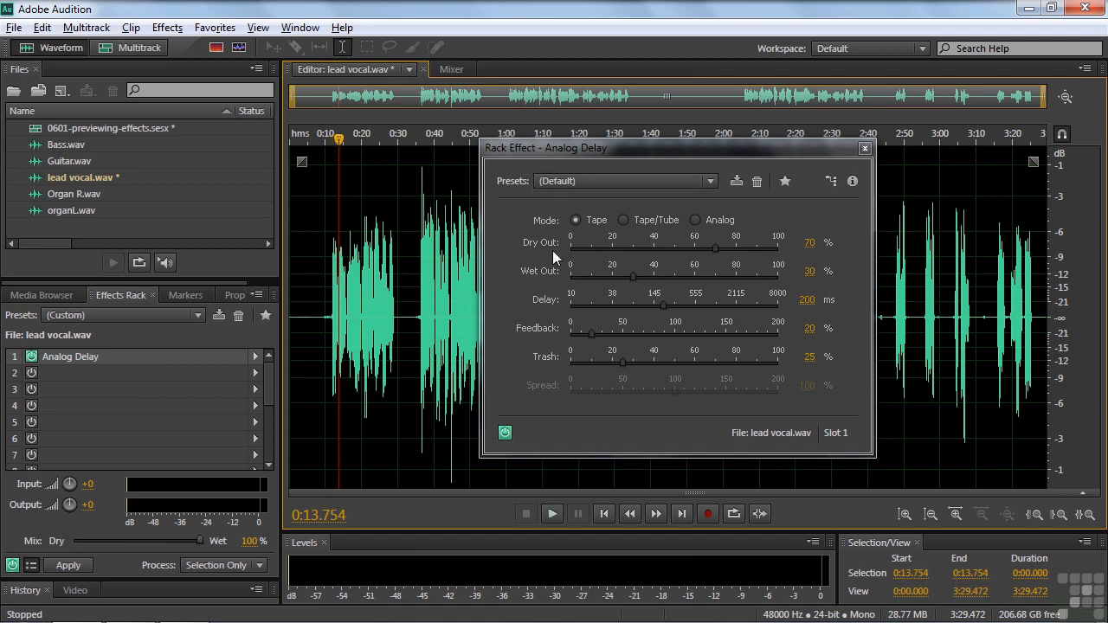
- Switch the rack's Analog Delay to the Drain Pipe preset and preview the vocal with its settings window open and closed
click(709, 181)
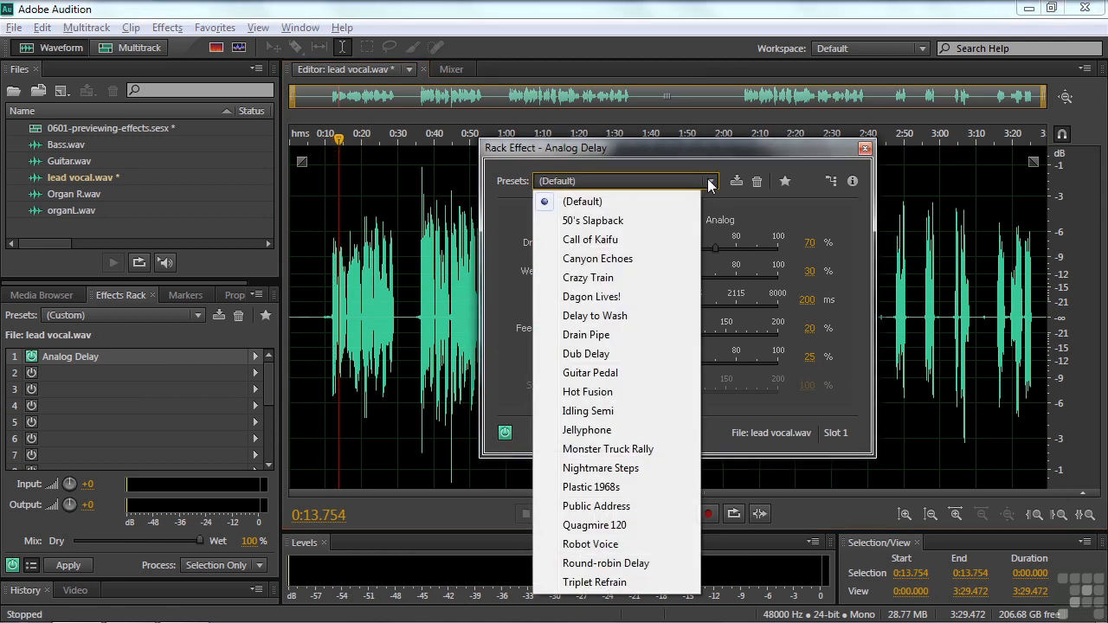
click(603, 334)
key(space)
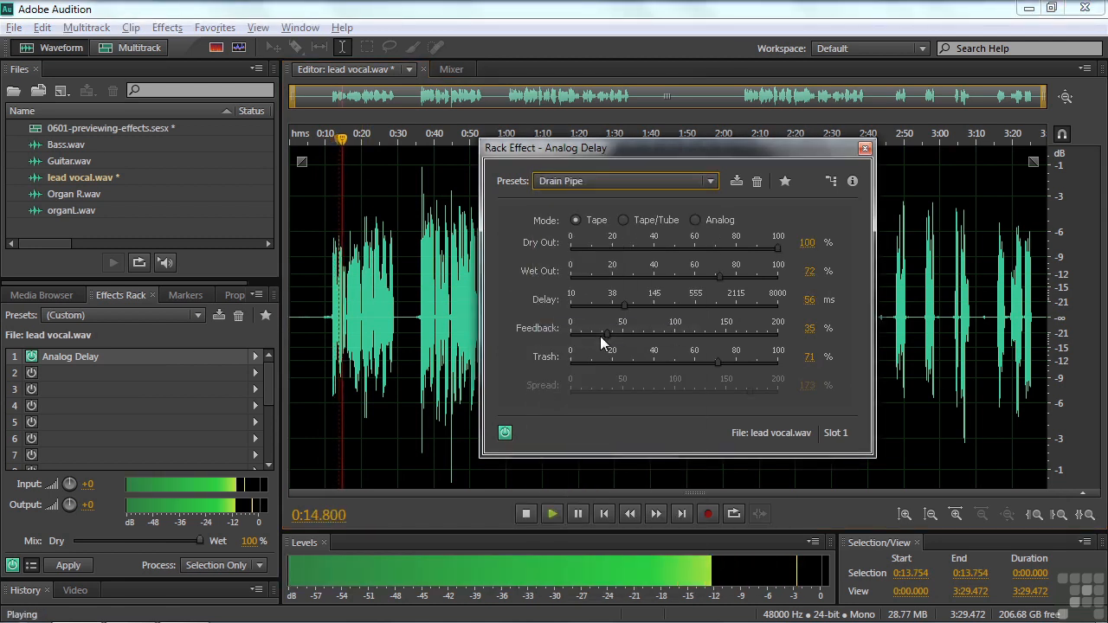
key(space)
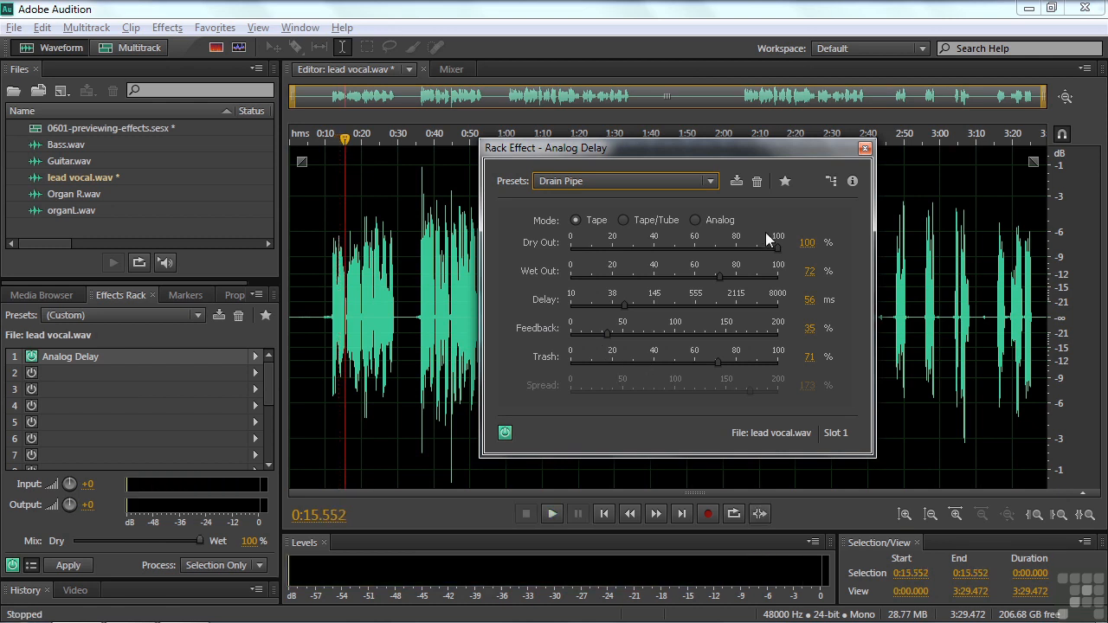
click(864, 148)
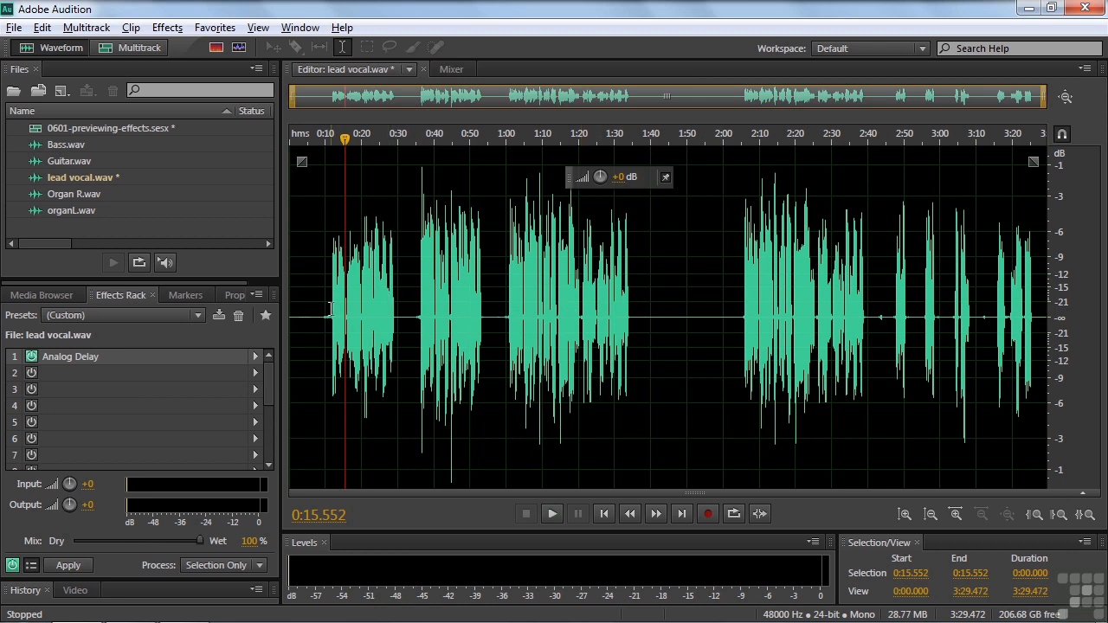
key(space)
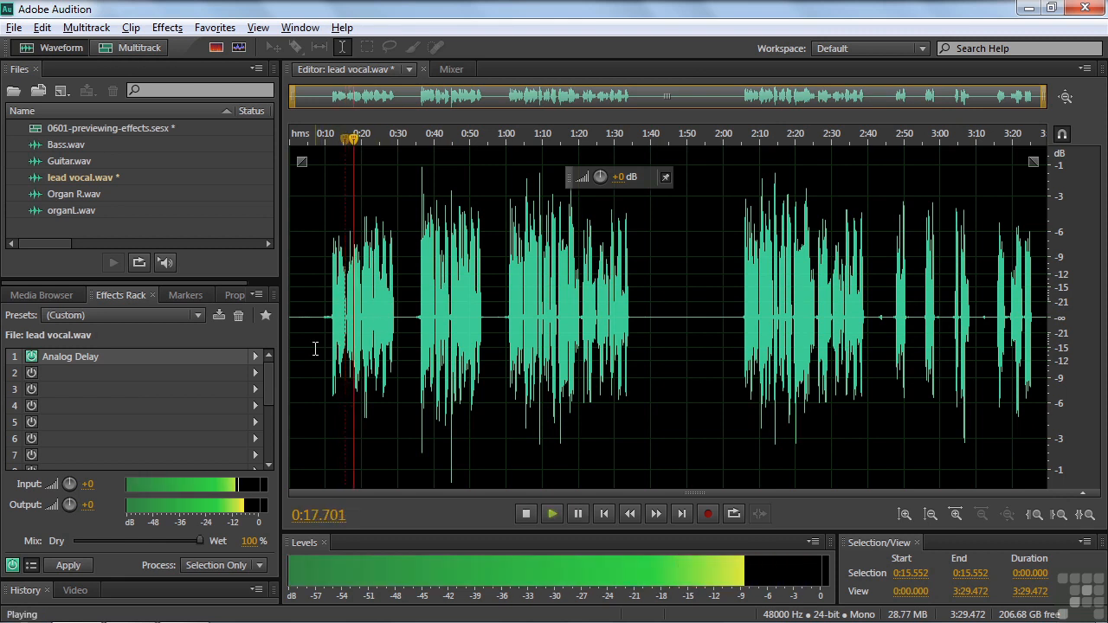
key(space)
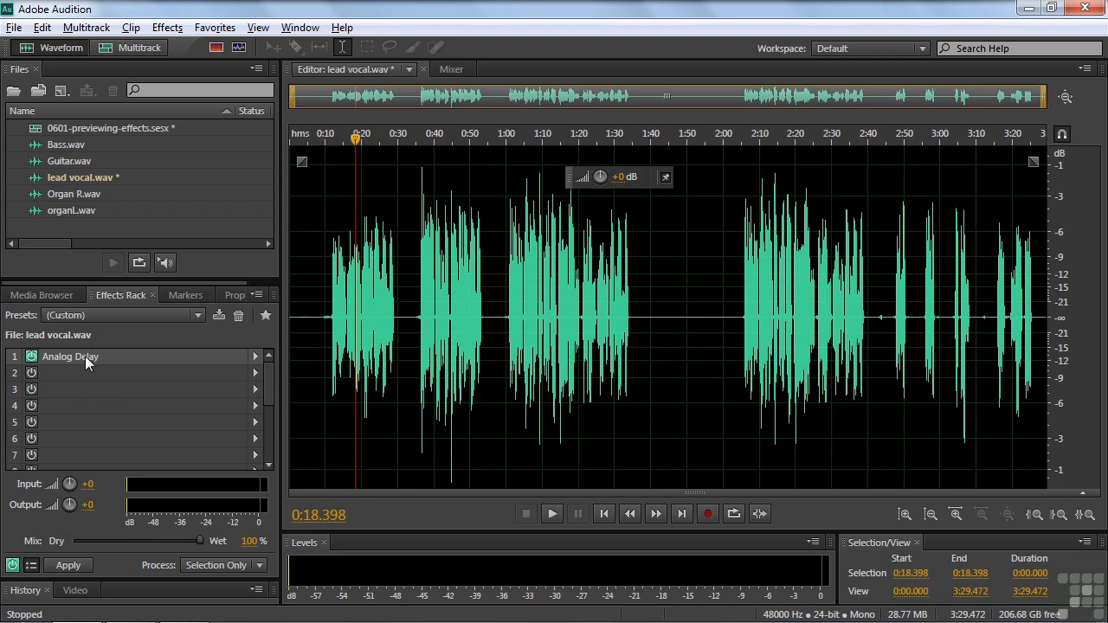
- Compare the lead vocal with Analog Delay bypassed and enabled during playback, leaving the effect switched on
click(31, 356)
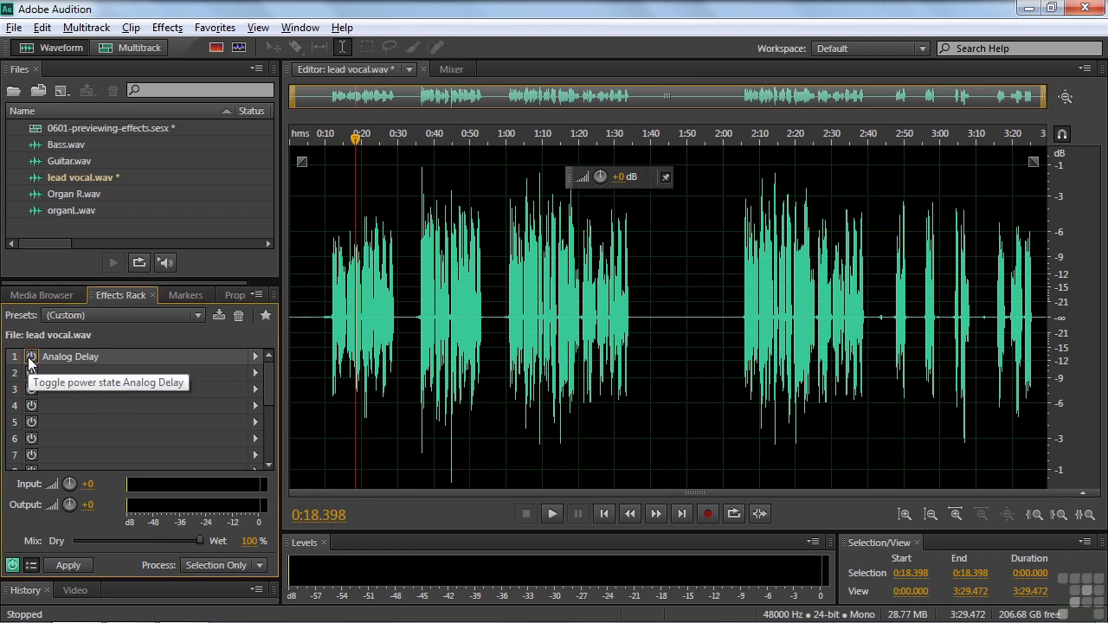
key(space)
key(space)
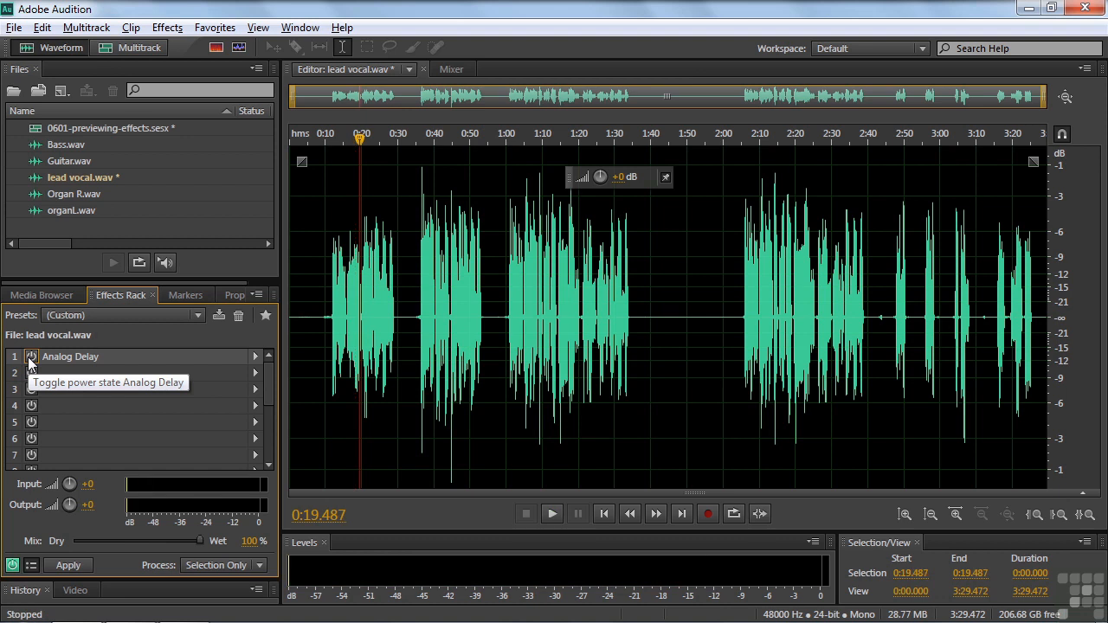
key(space)
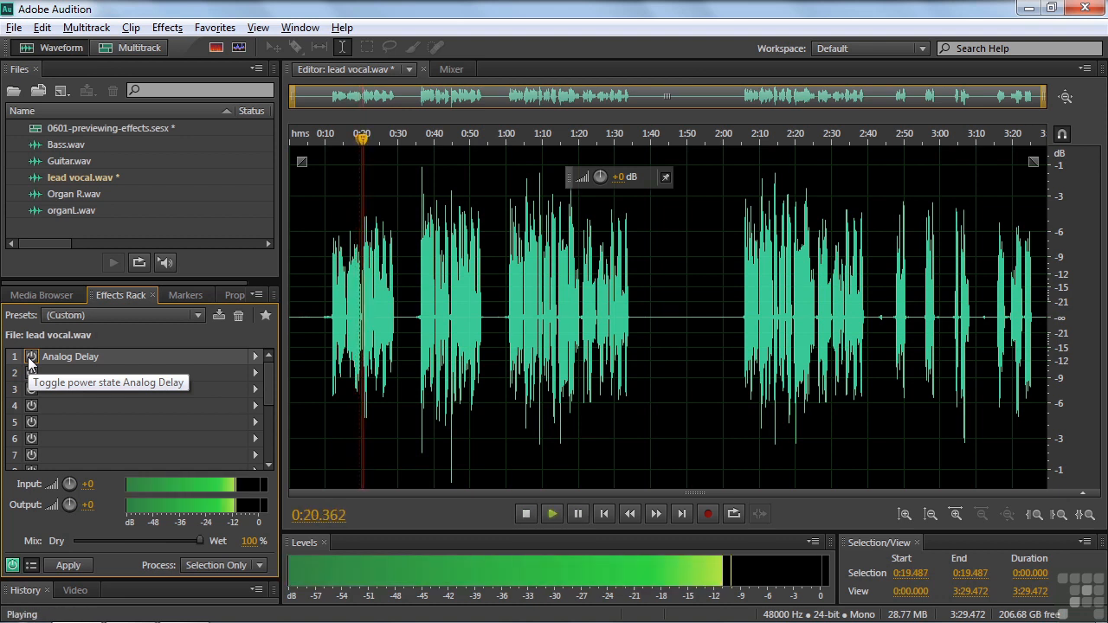
click(31, 357)
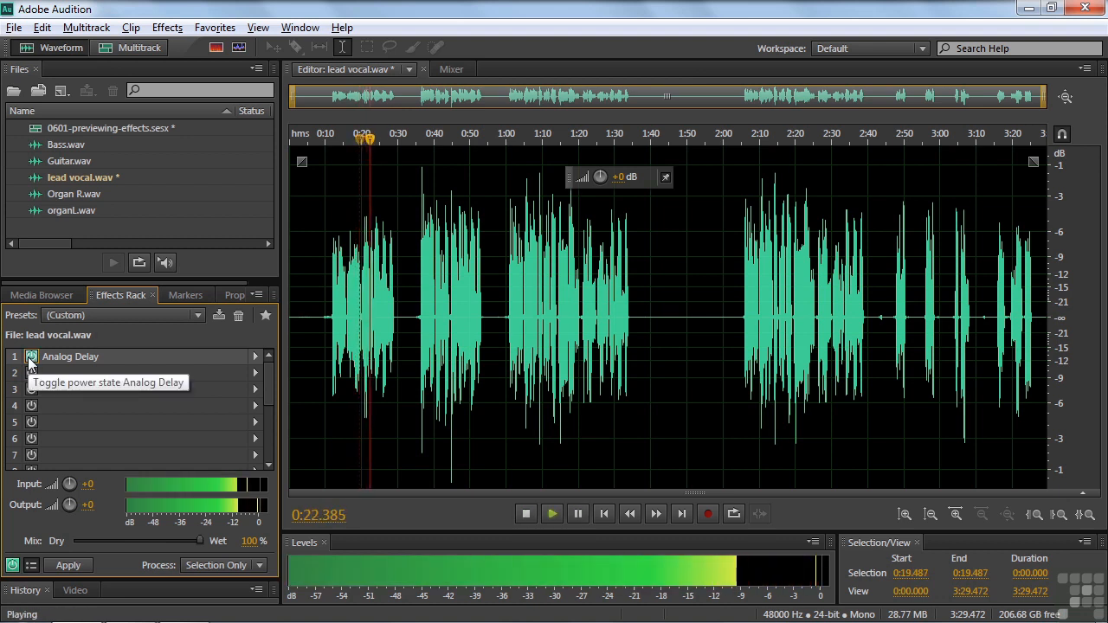
click(31, 357)
key(space)
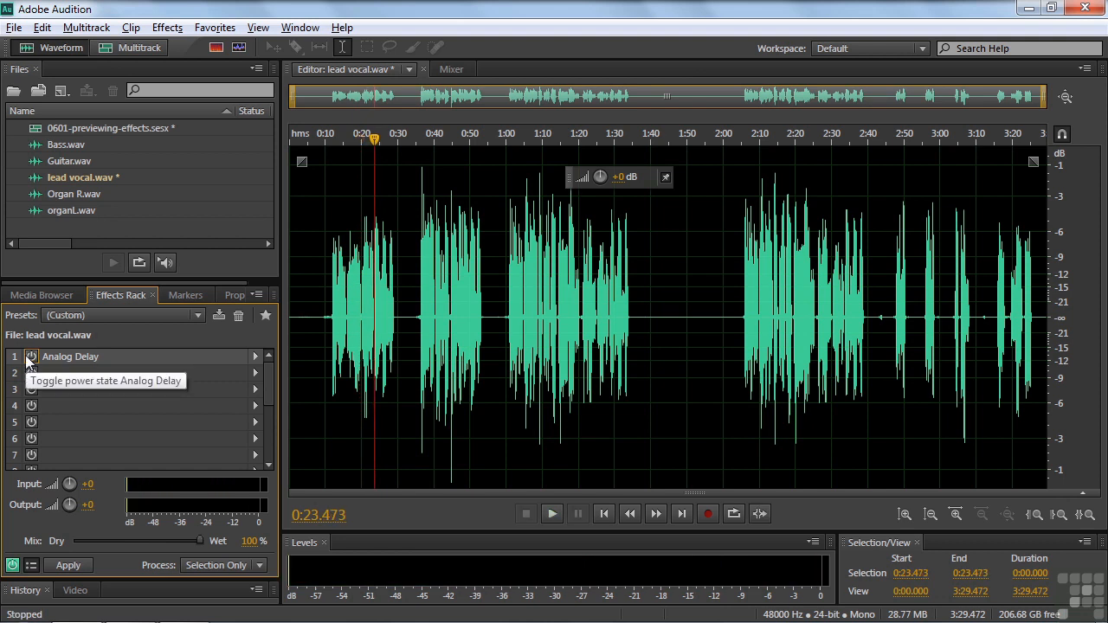
click(31, 356)
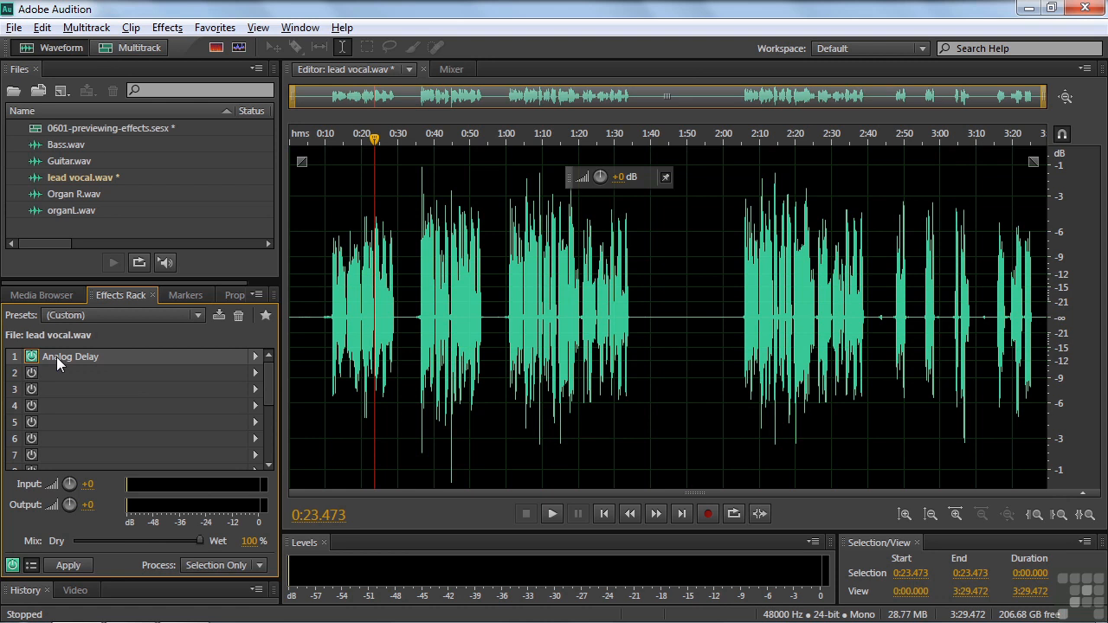
- Change the Analog Delay in slot 1 to the Canyon Echoes preset, close its window and preview the vocal
double_click(56, 356)
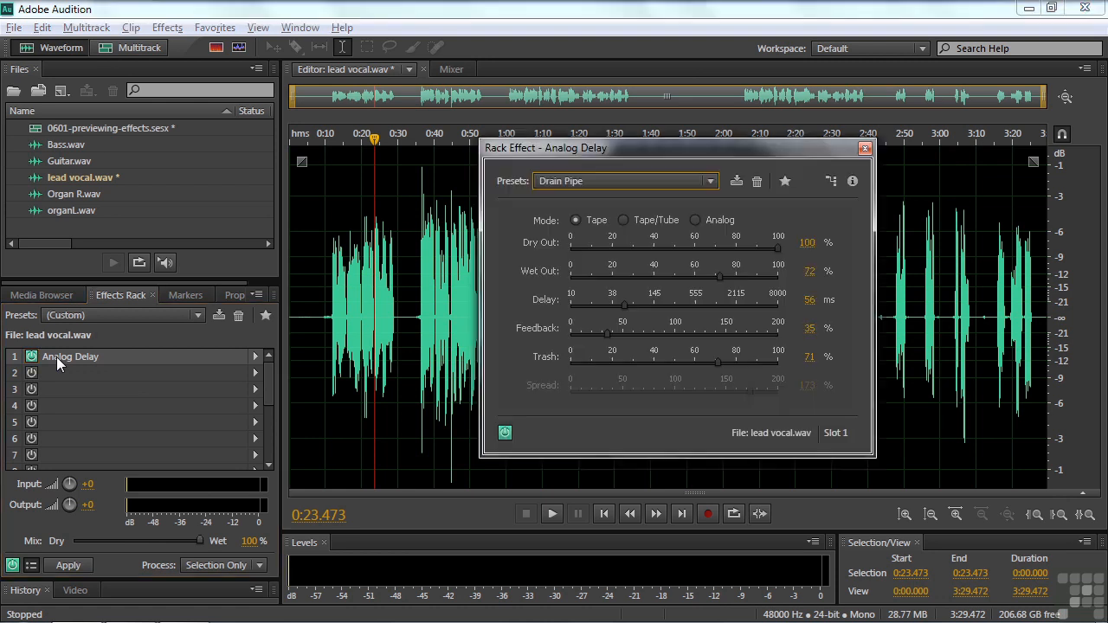
click(712, 182)
click(620, 259)
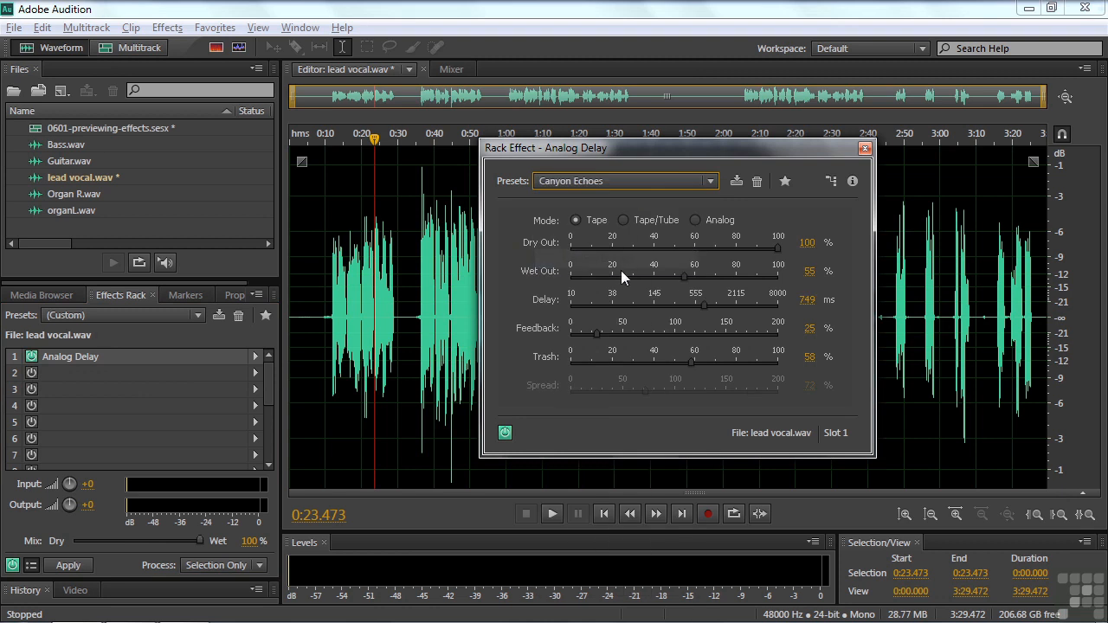
click(864, 148)
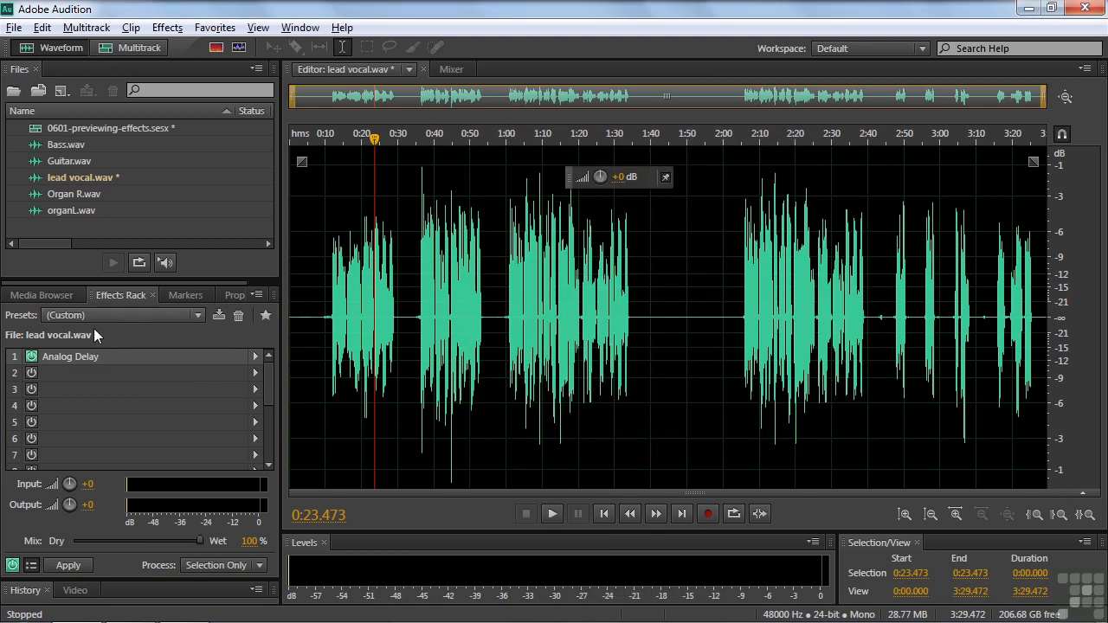
key(space)
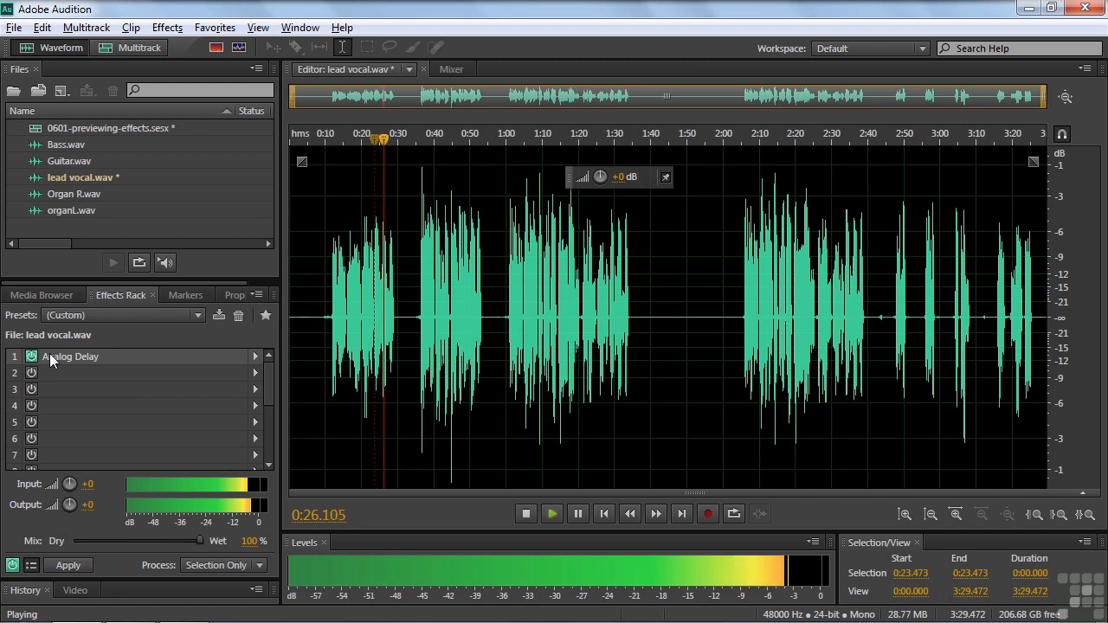
key(space)
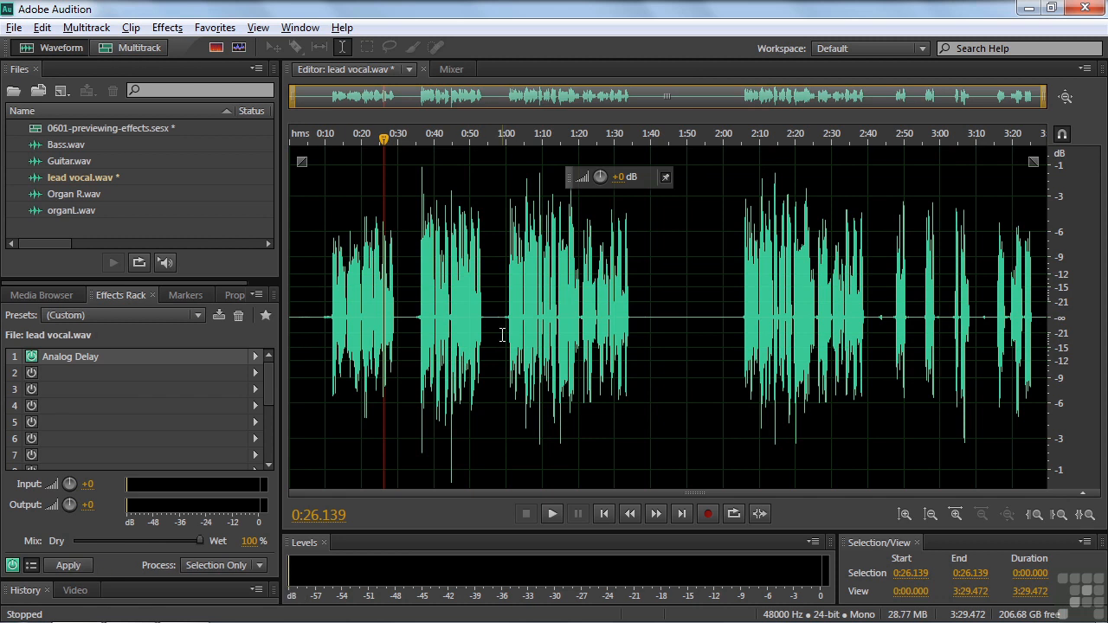
- Switch to the multitrack session and compare the clip effects and track effects racks for the lead vocal, ending on clip effects
click(112, 50)
click(62, 49)
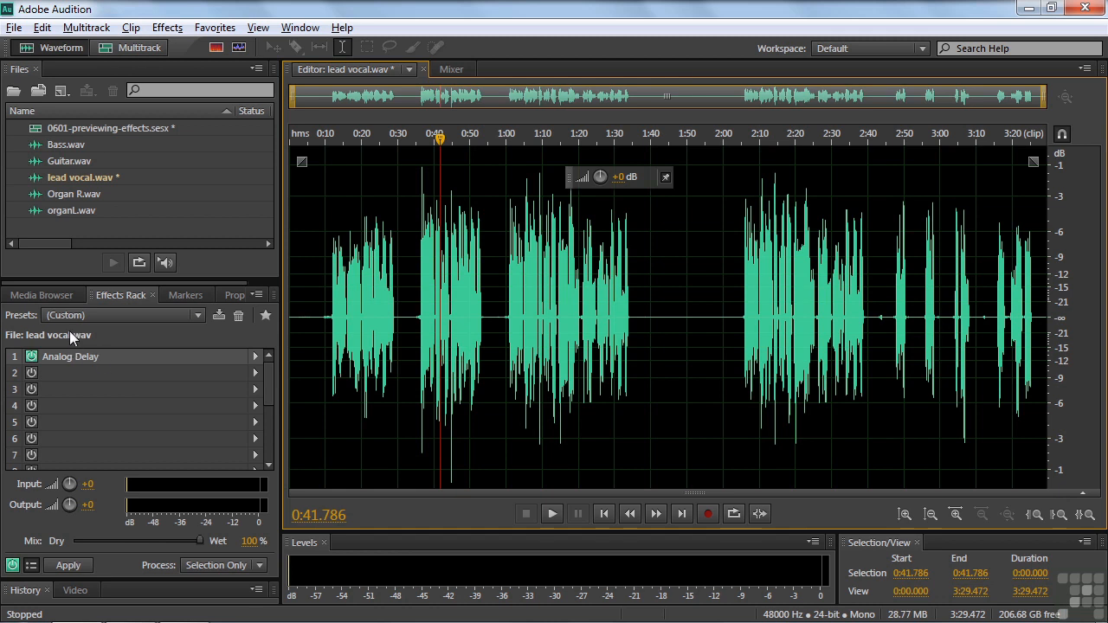
click(109, 50)
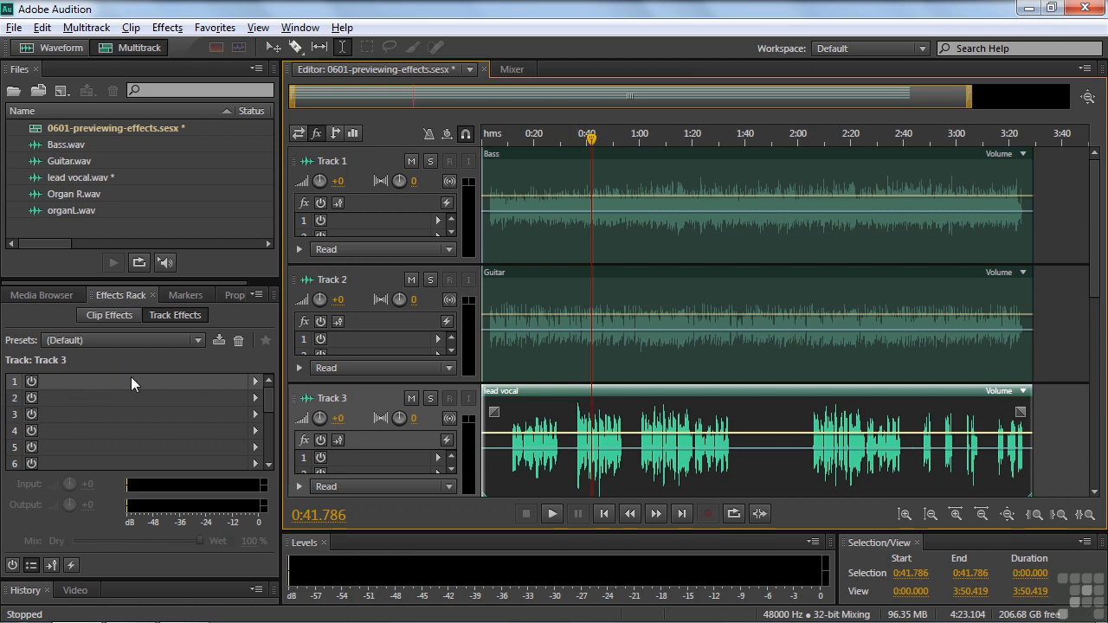
click(118, 317)
click(161, 315)
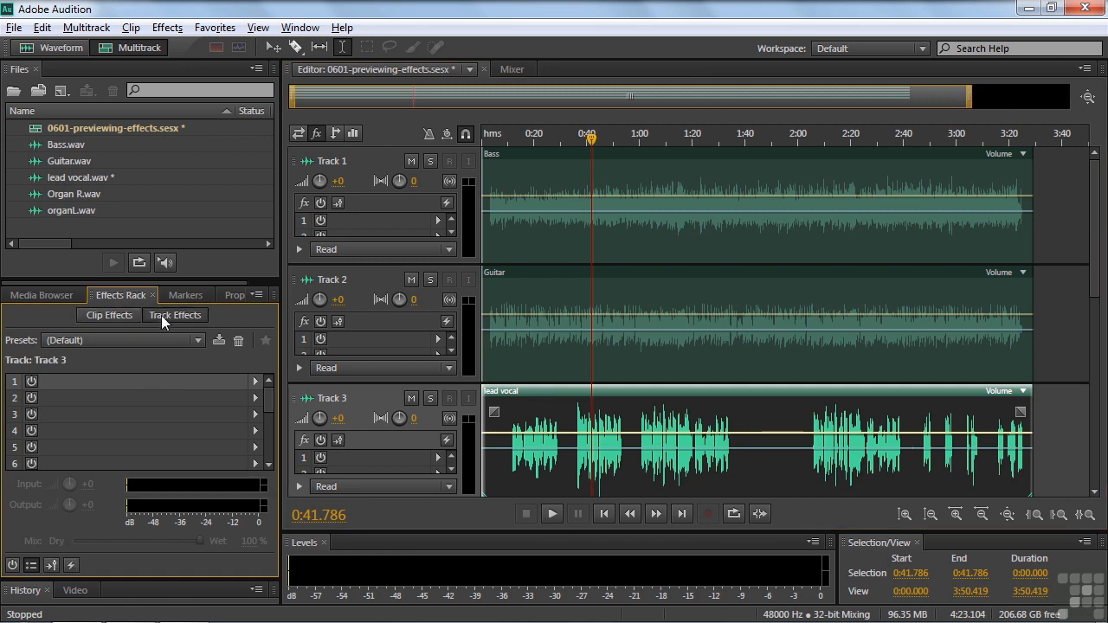
click(117, 315)
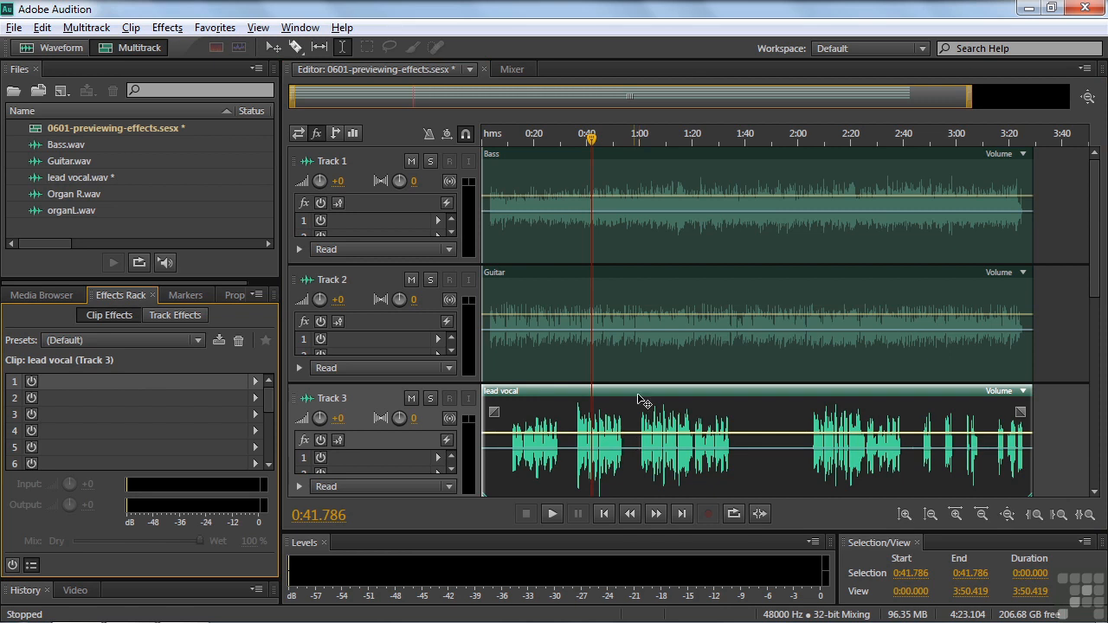
- Compare playback of the full mix with Track 3 soloed, turn solo off, and check the lead vocal's rack in the waveform view
key(space)
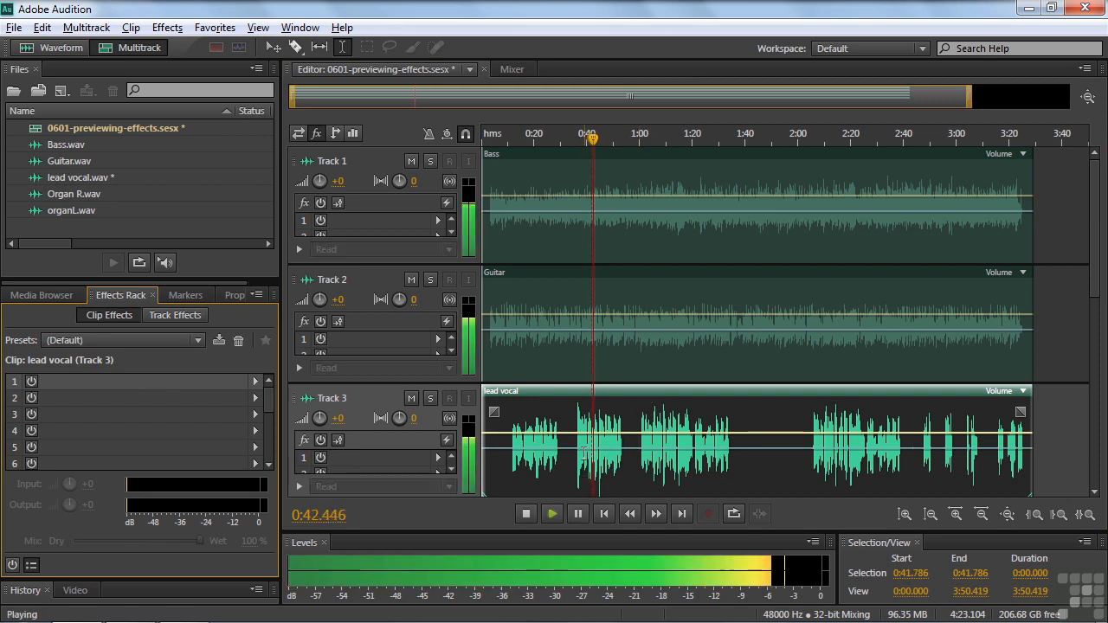
key(space)
click(430, 398)
key(space)
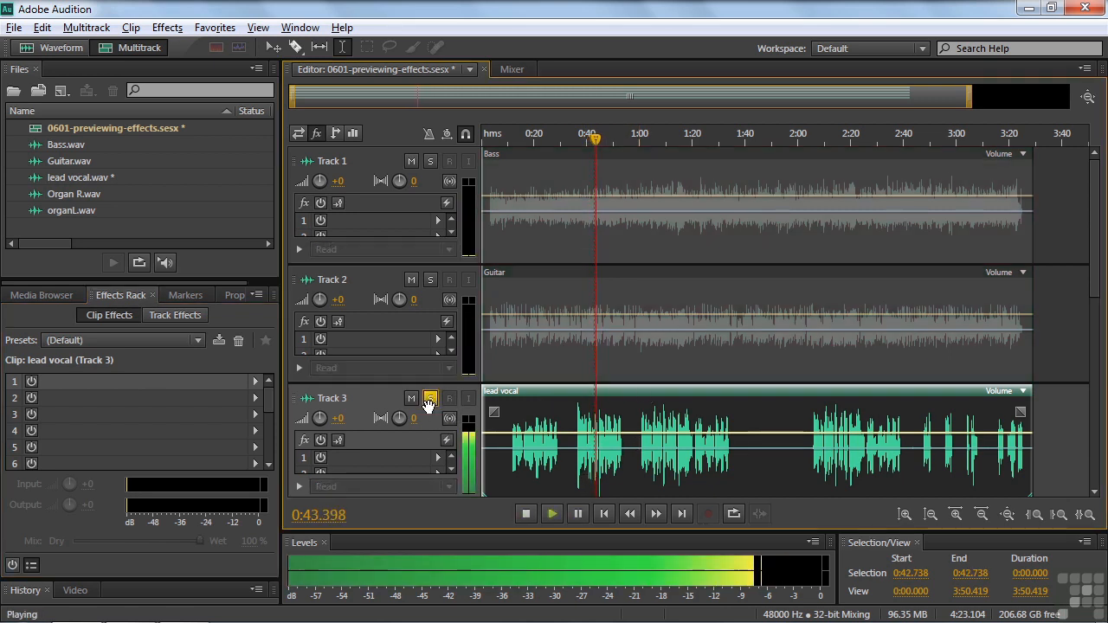
key(space)
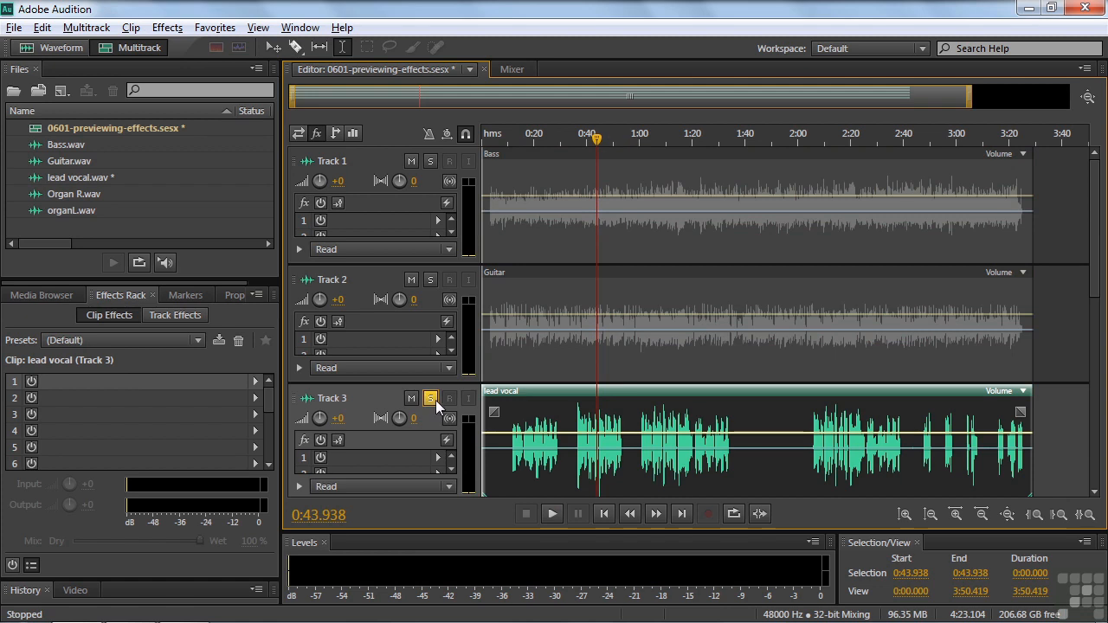
click(436, 399)
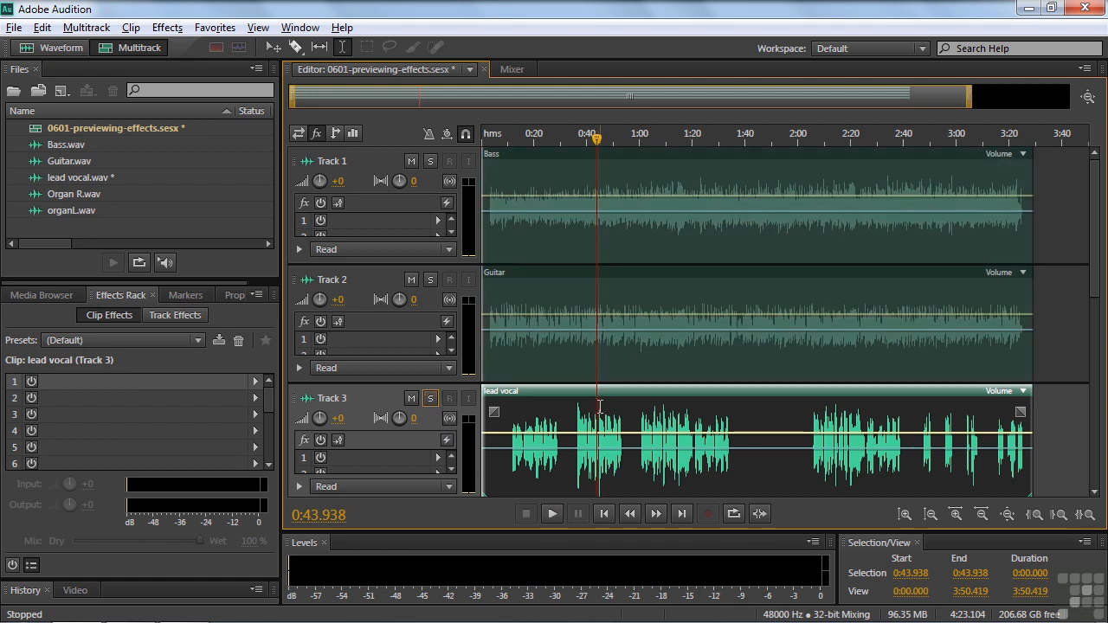
click(60, 50)
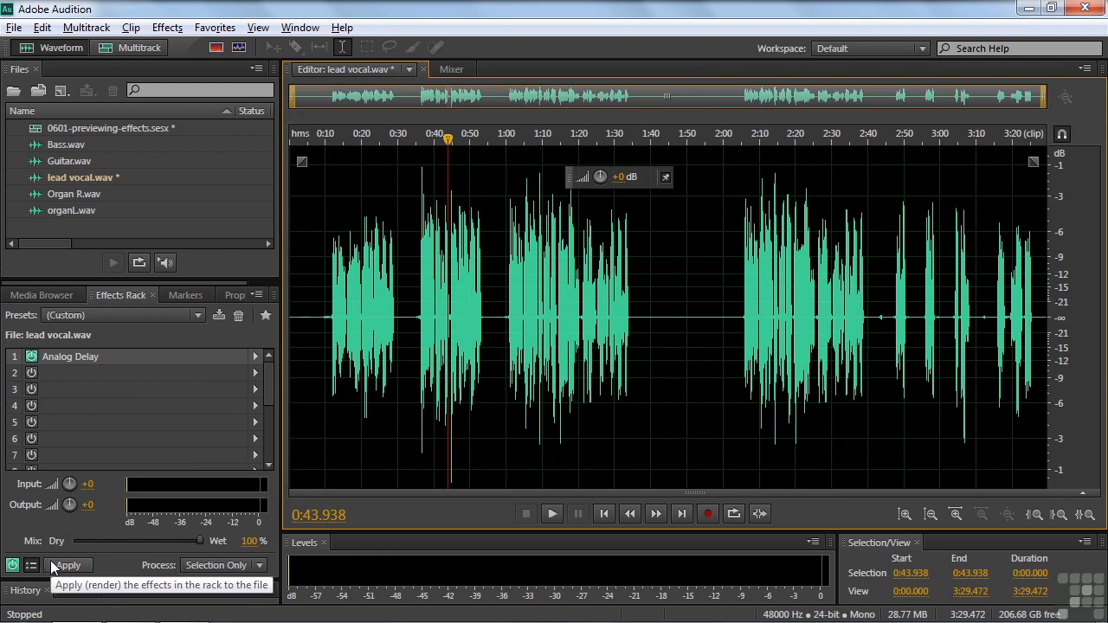
click(132, 48)
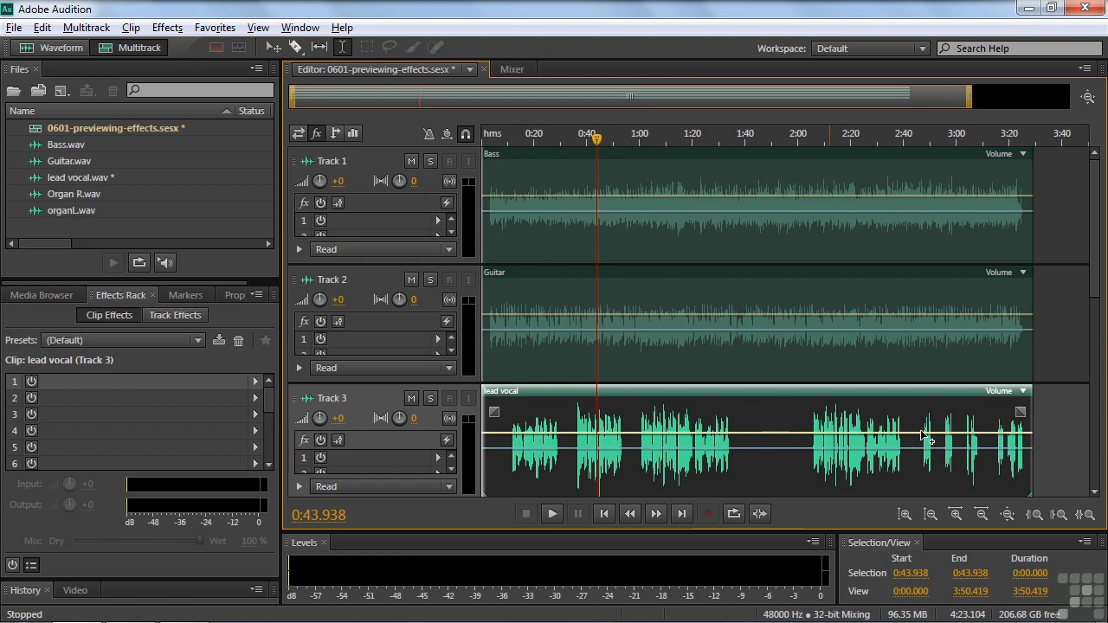
- Load the Far Away Source rack preset as track effects on Track 3 and audition it with the track soloed
click(159, 314)
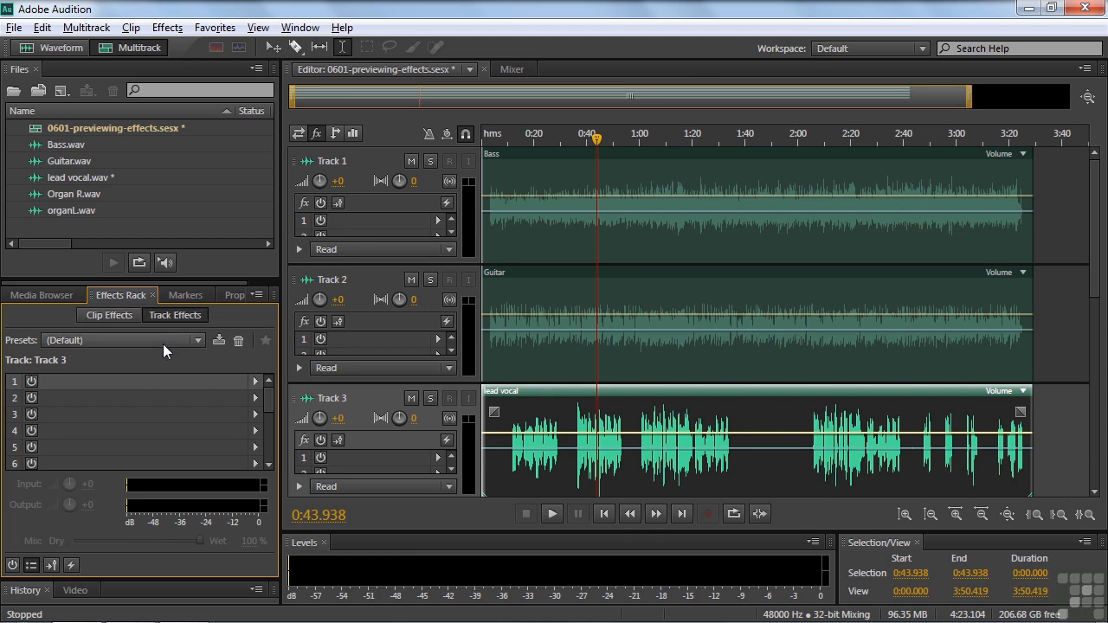
click(197, 340)
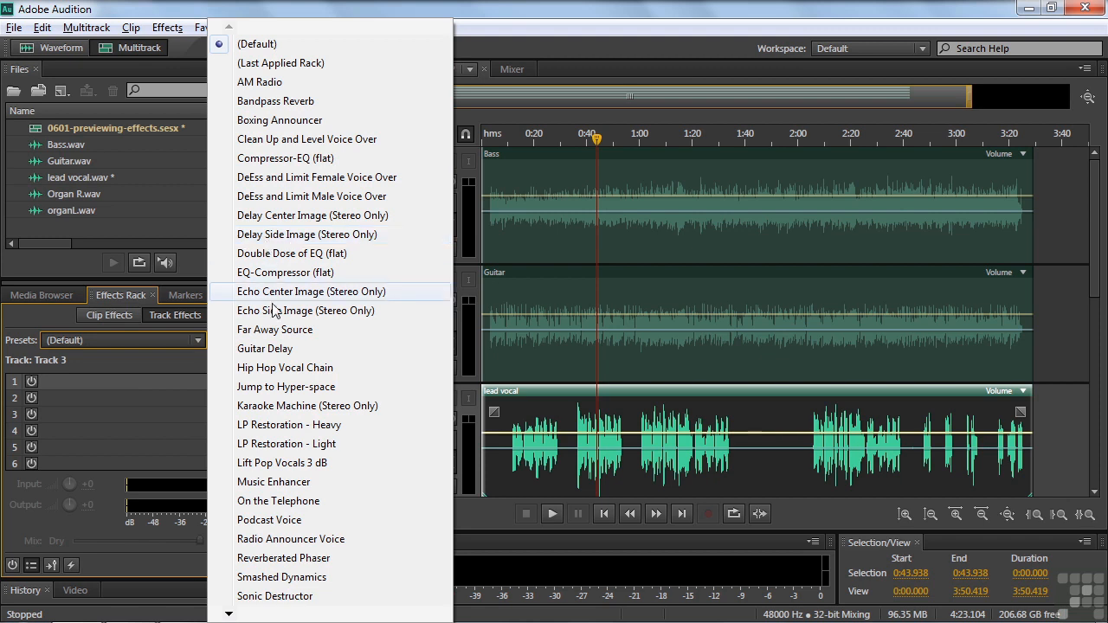
click(264, 330)
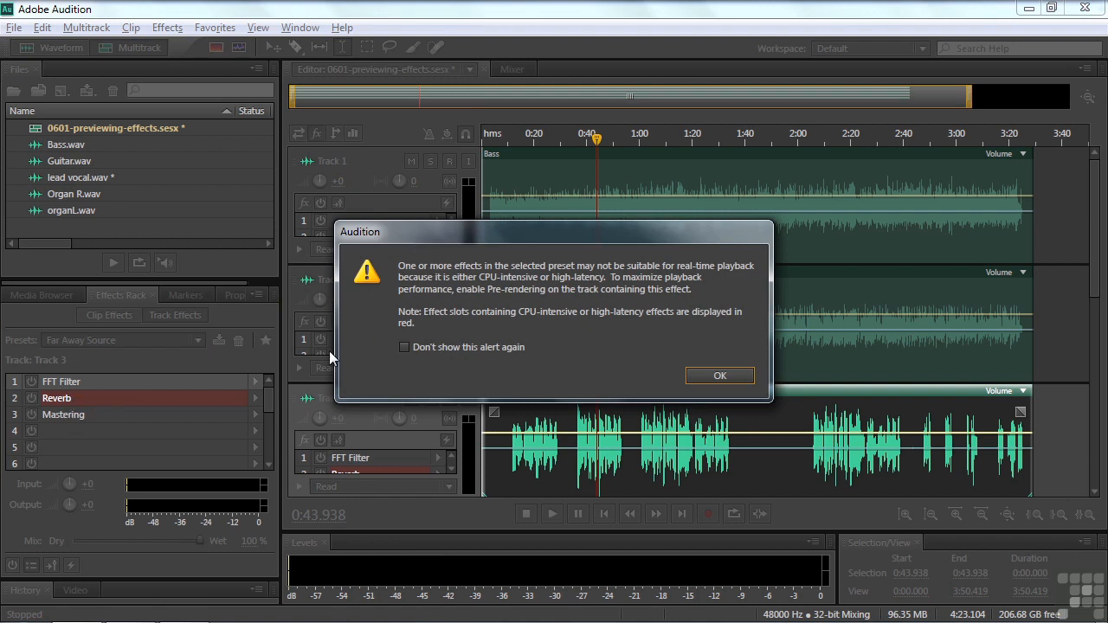
click(705, 377)
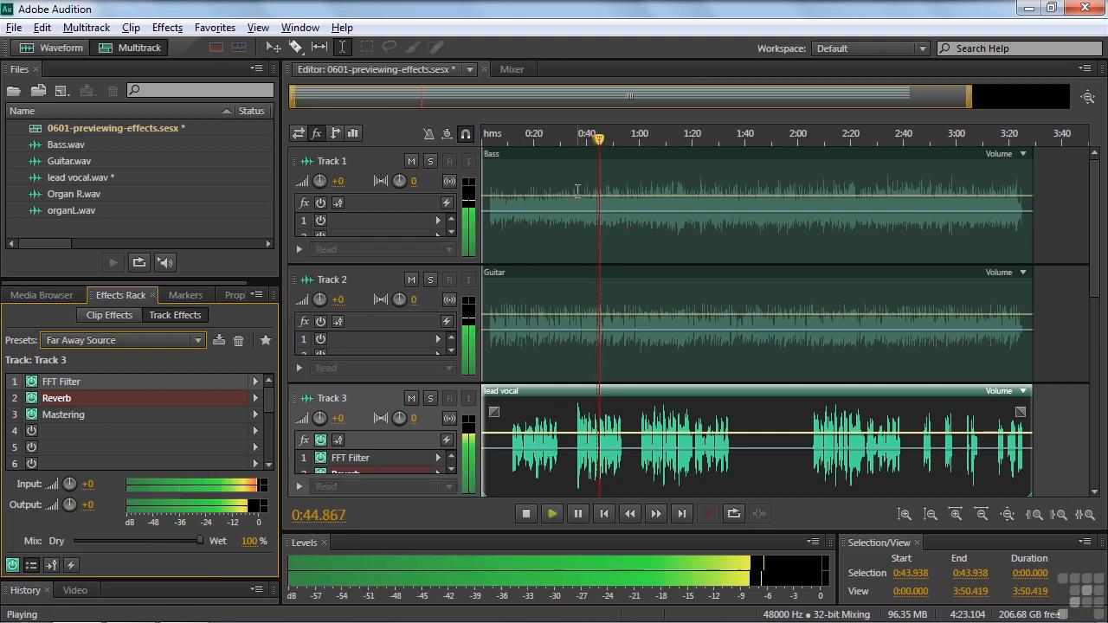
click(430, 400)
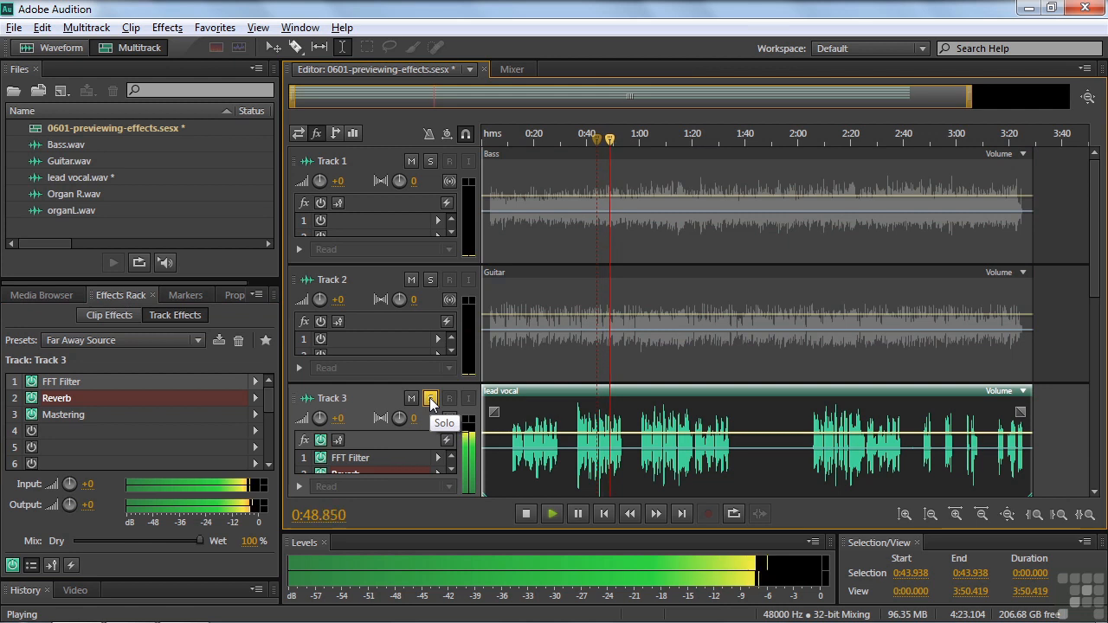
key(space)
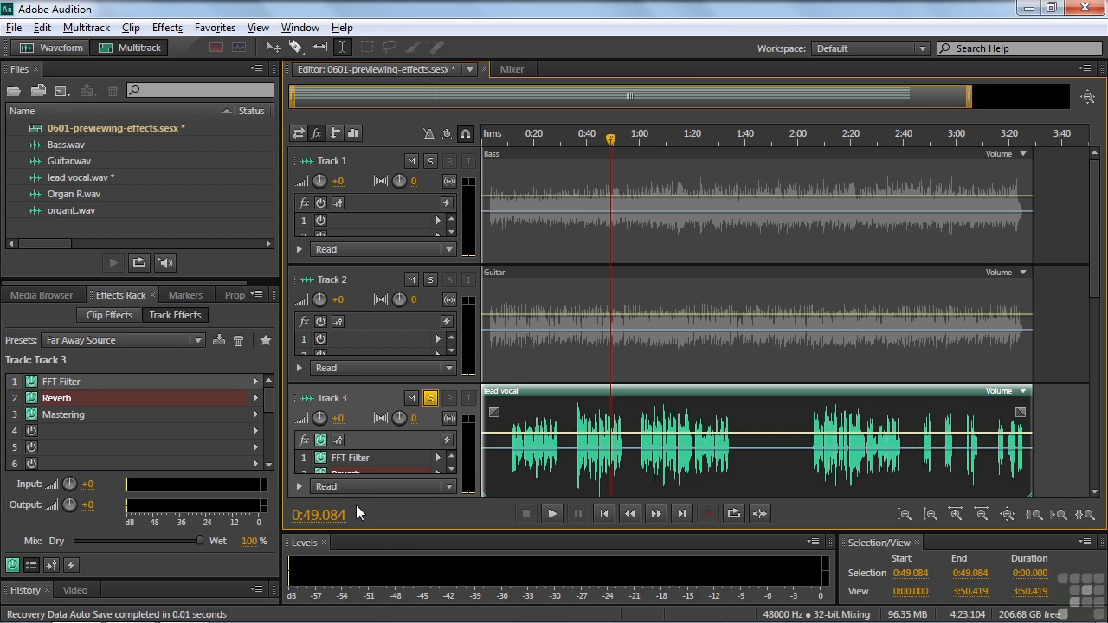
- Show the Mixer full-screen, inspect Track 3's effect slots and the effect categories available for Track 4, and dismiss the list unchanged
click(517, 66)
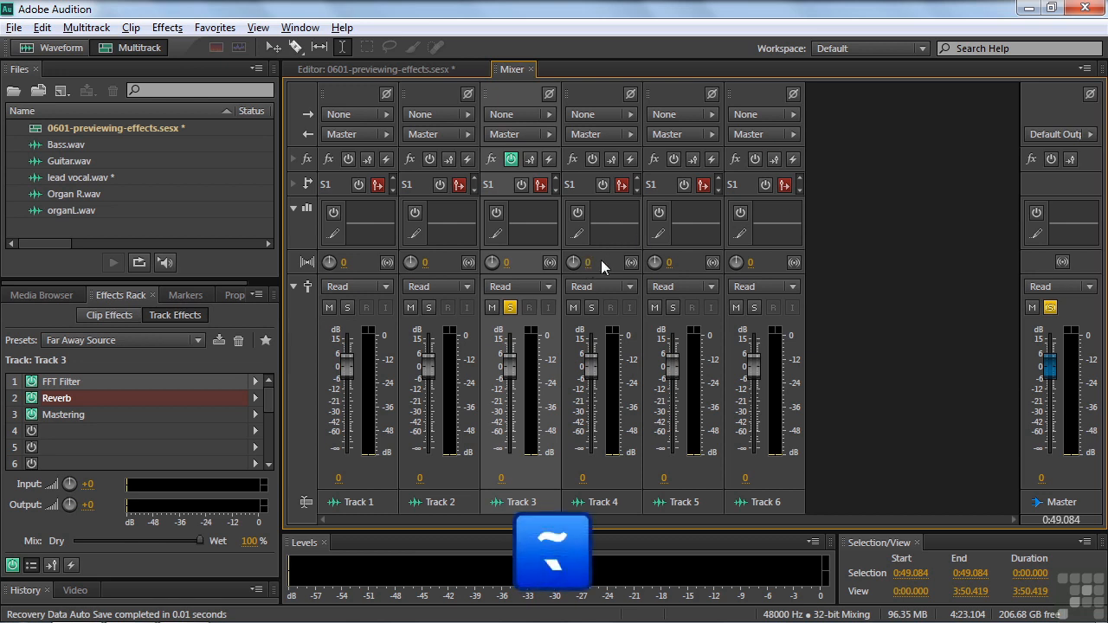
key(grave)
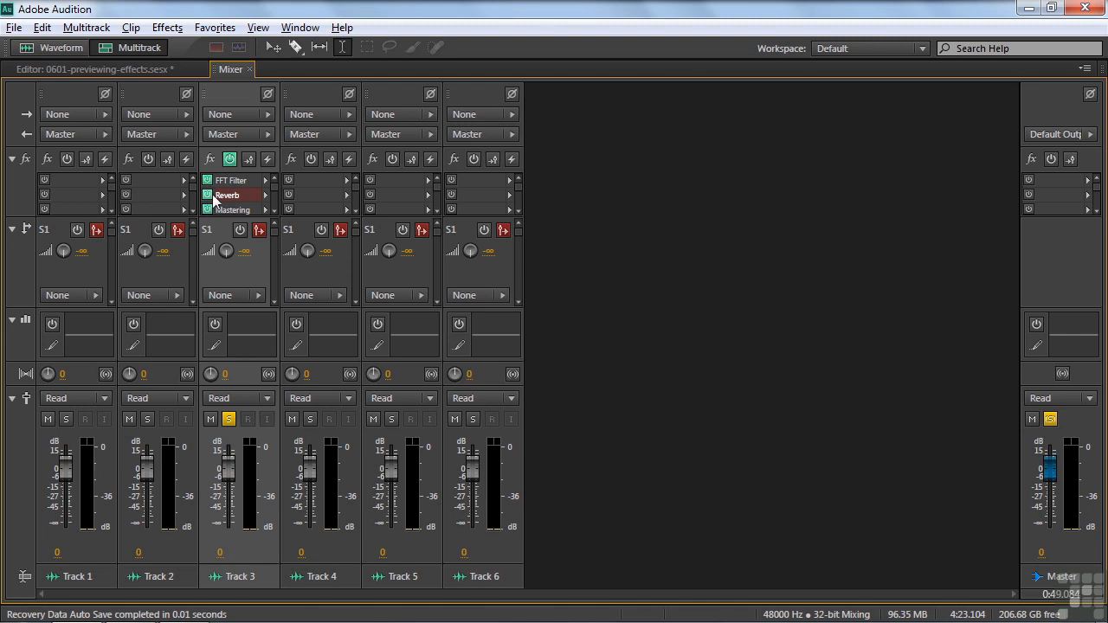
click(346, 183)
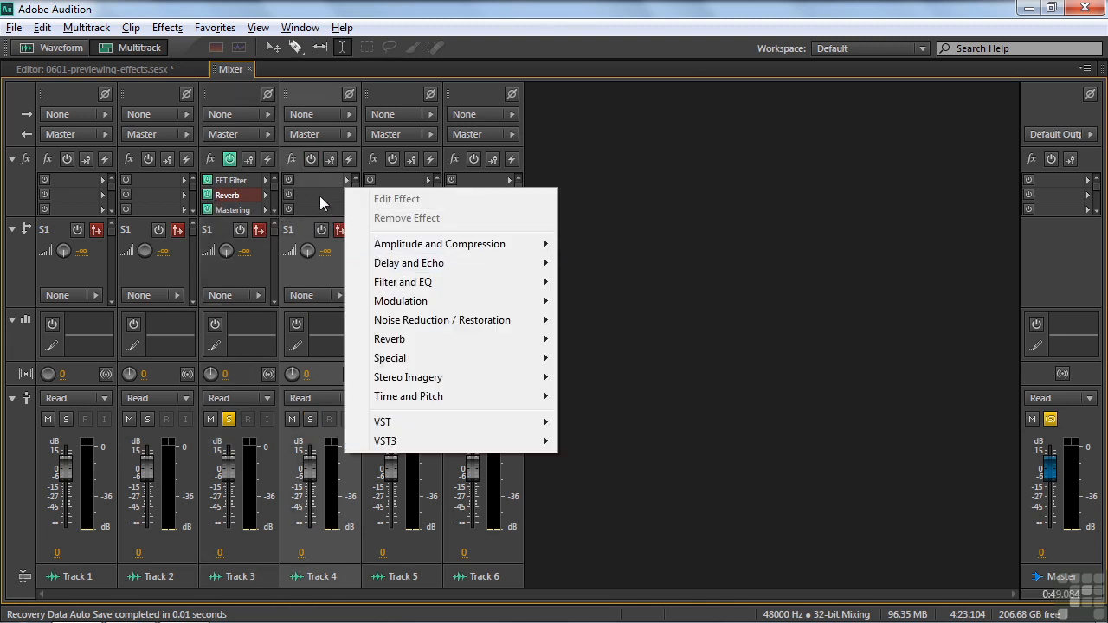
click(318, 185)
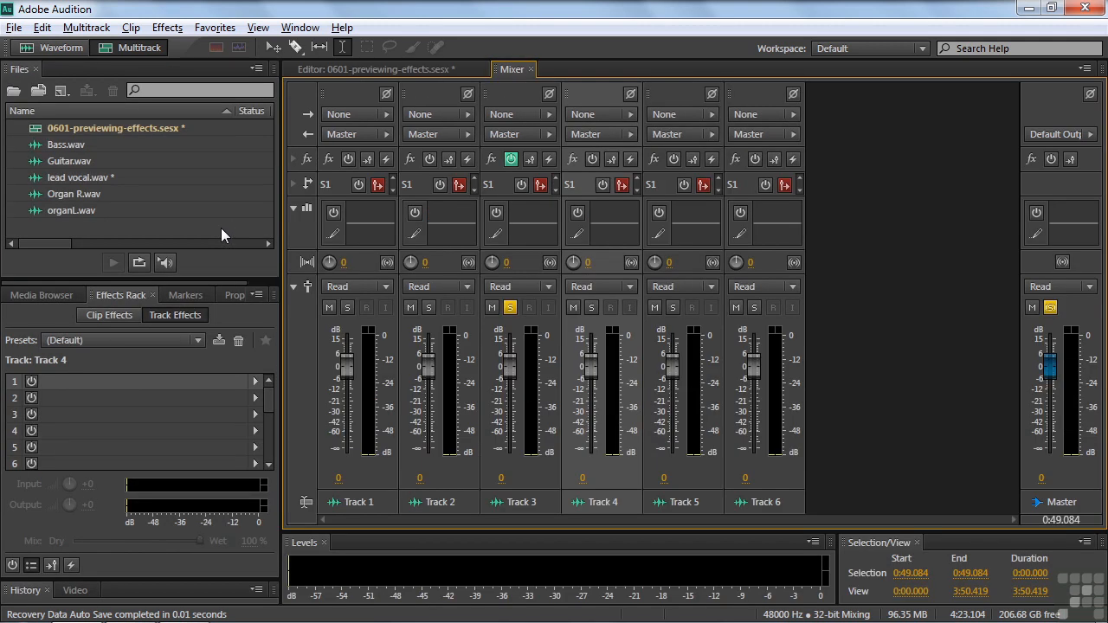
- Return to the multitrack Editor, select Track 3 and compare the tracks' effects and input/output controls, ending on inputs/outputs
click(394, 71)
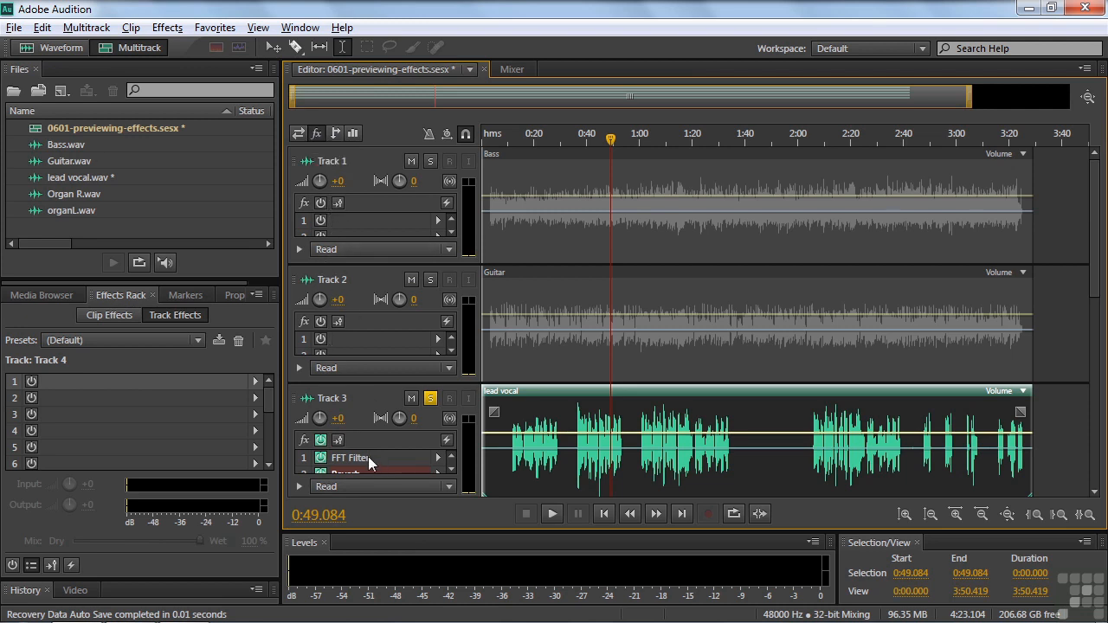
click(361, 417)
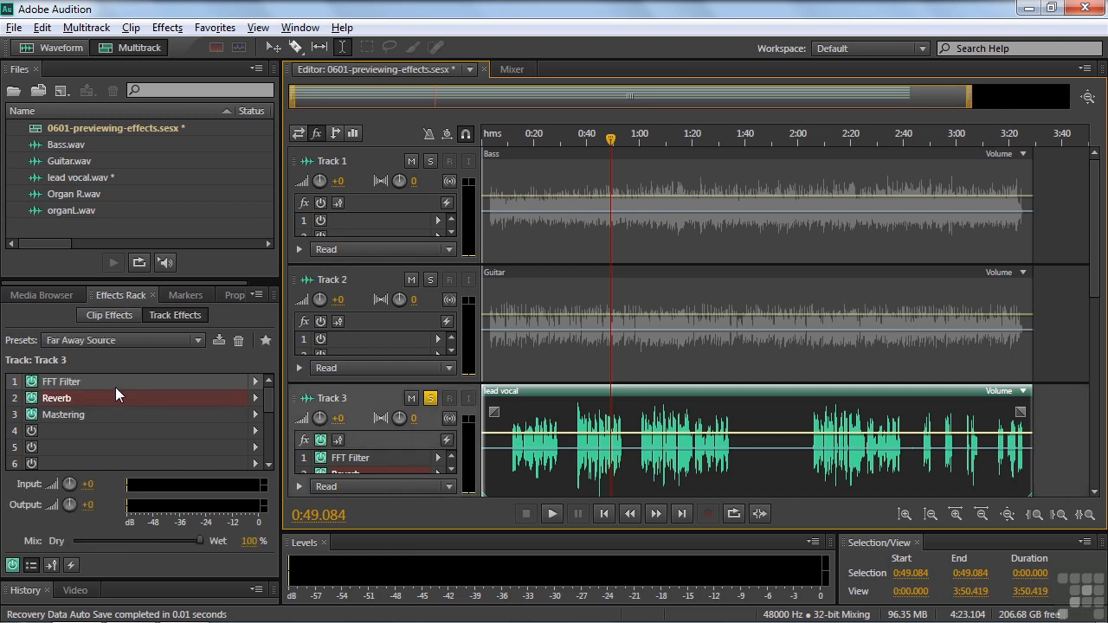
click(297, 133)
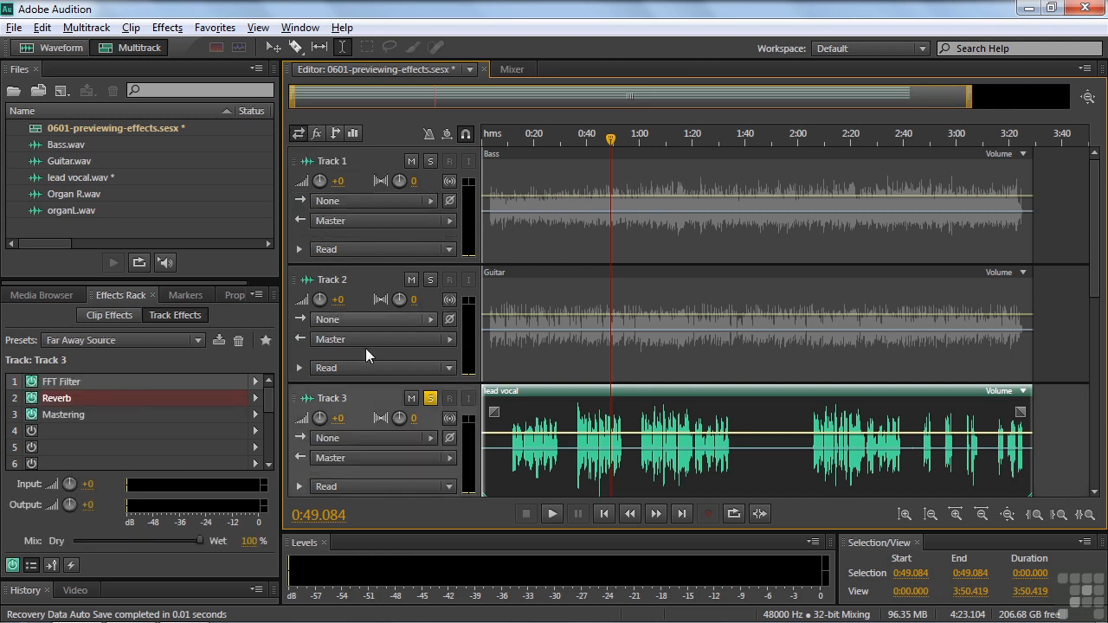
click(316, 133)
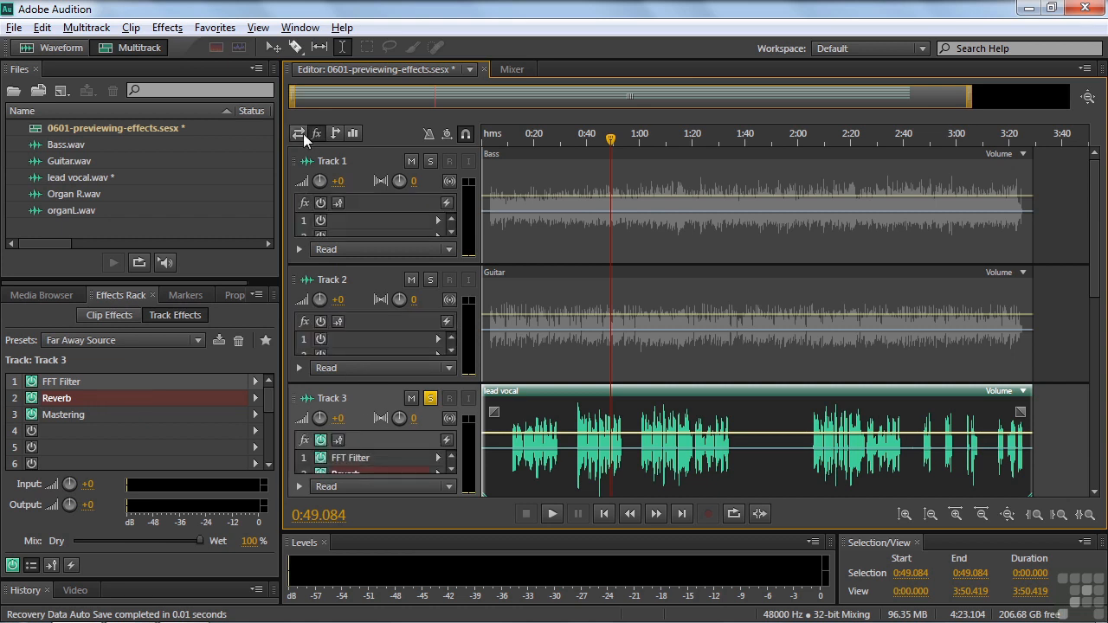
click(303, 134)
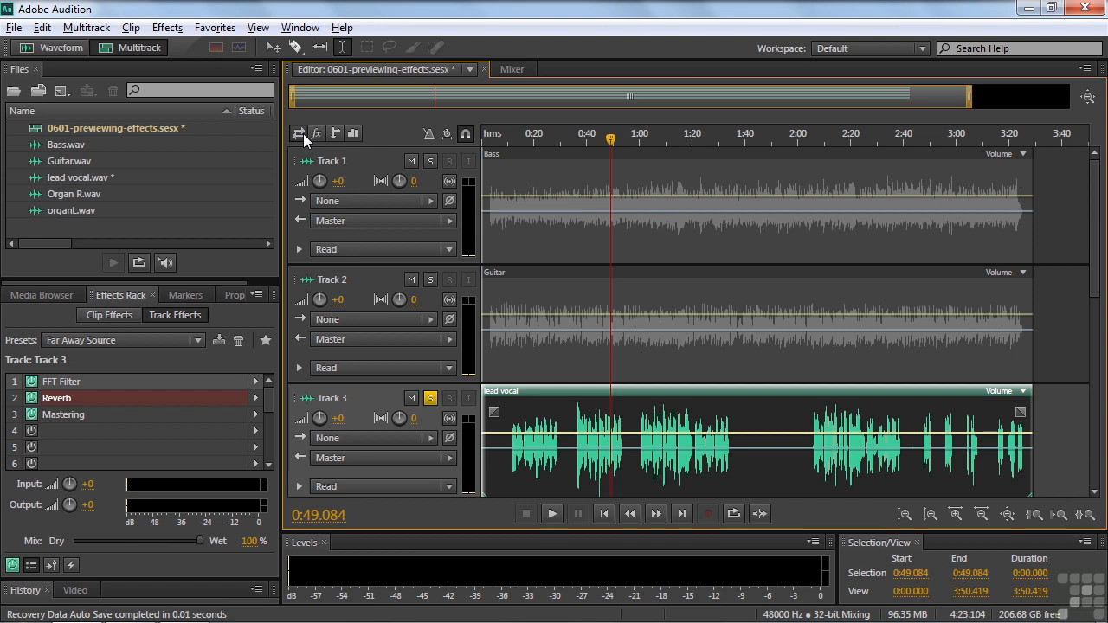
- Switch to the browser to review the iZotope plug-ins on Steinberg's PlugIn Zone page, and return to Audition to check the available effect categories
key(alt+Tab)
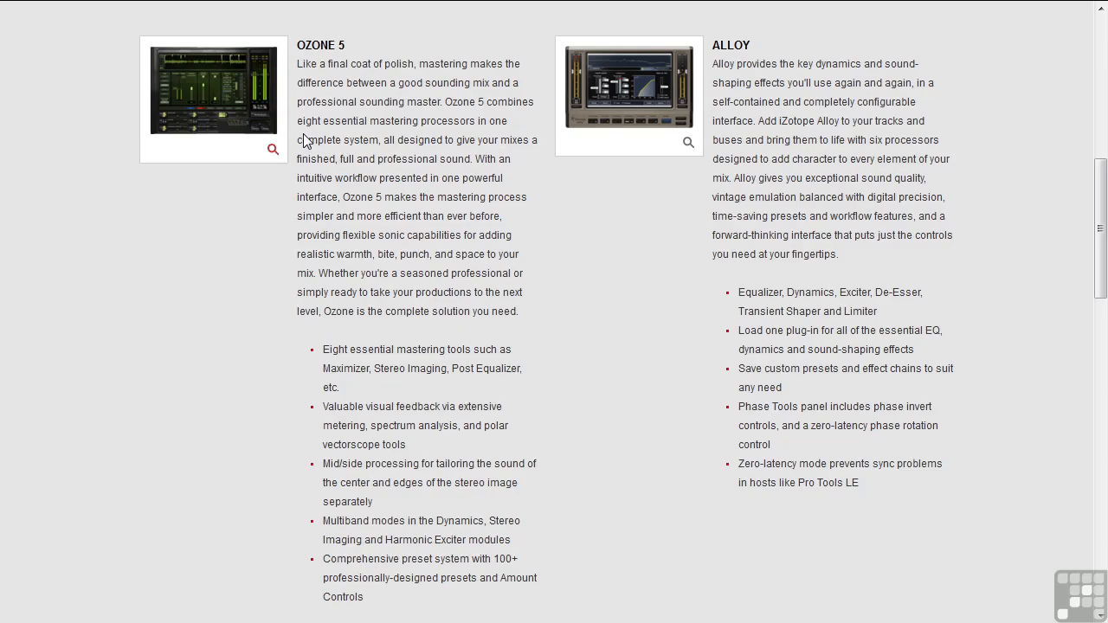
drag(1099, 230, 1104, 55)
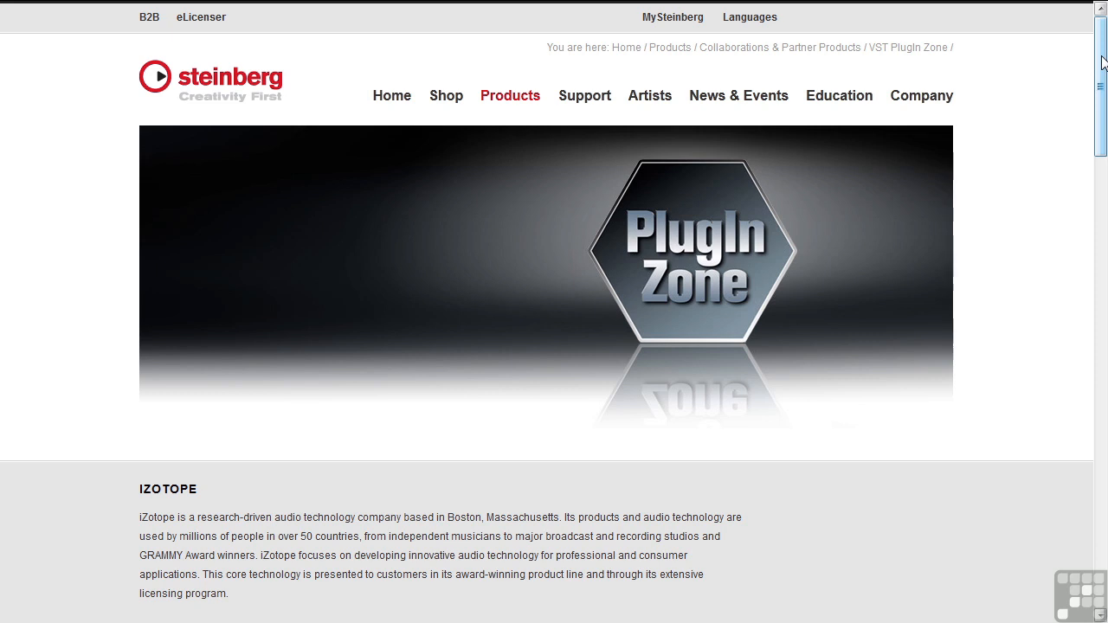
drag(1104, 63, 1105, 171)
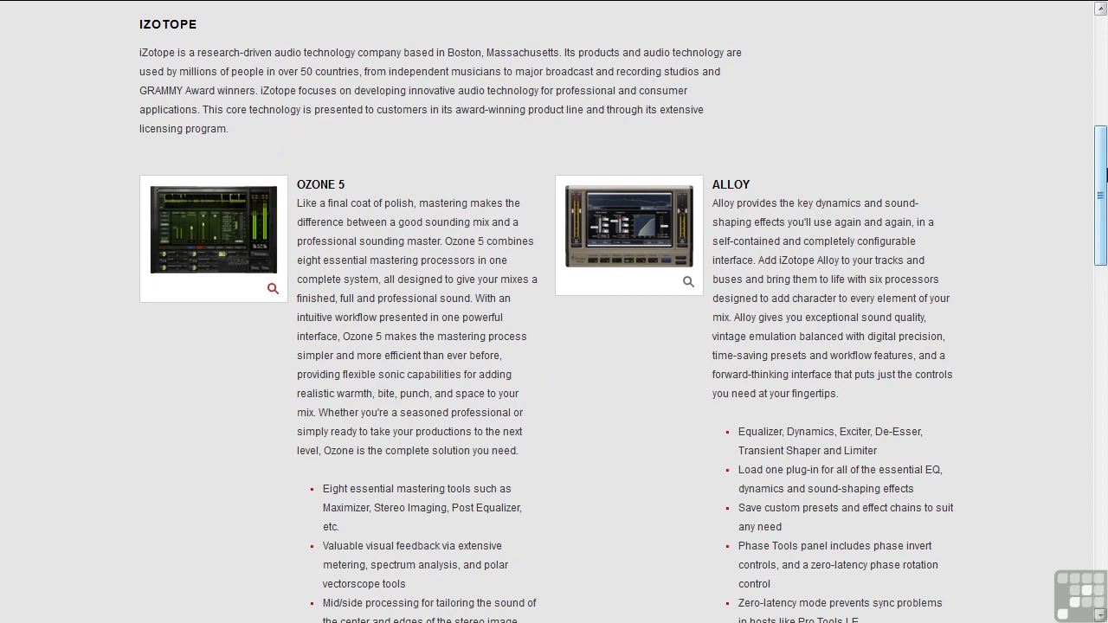
click(199, 248)
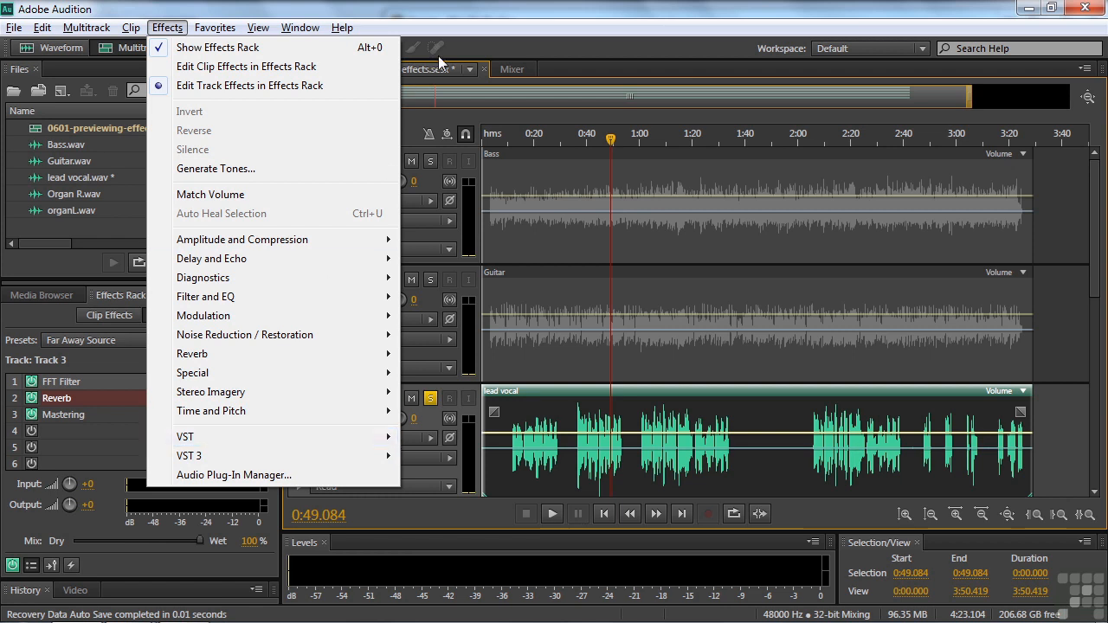
click(500, 11)
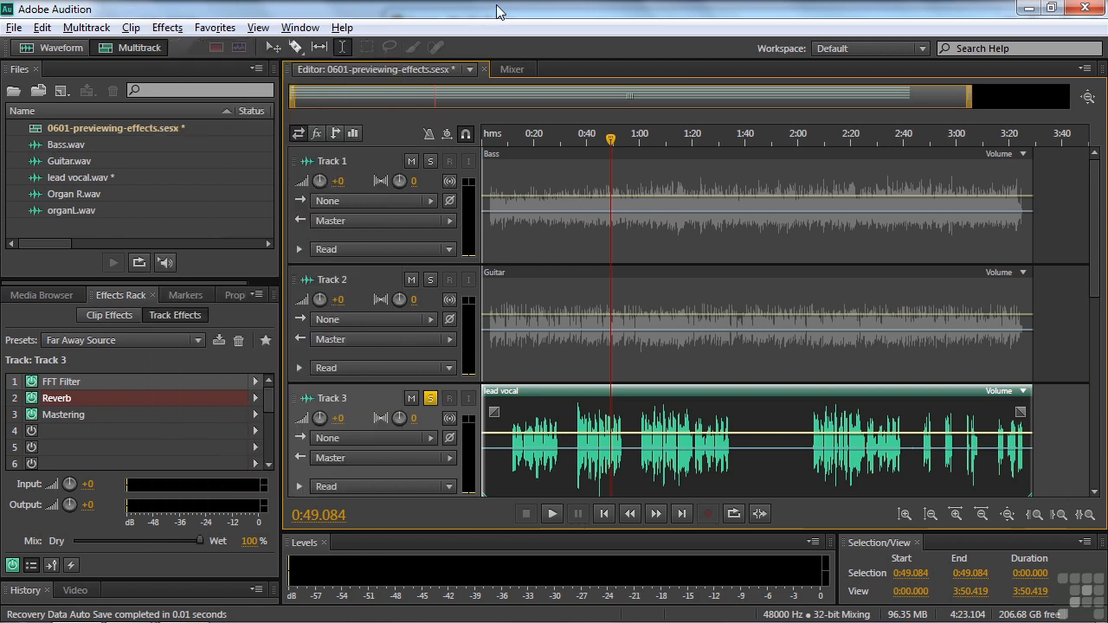